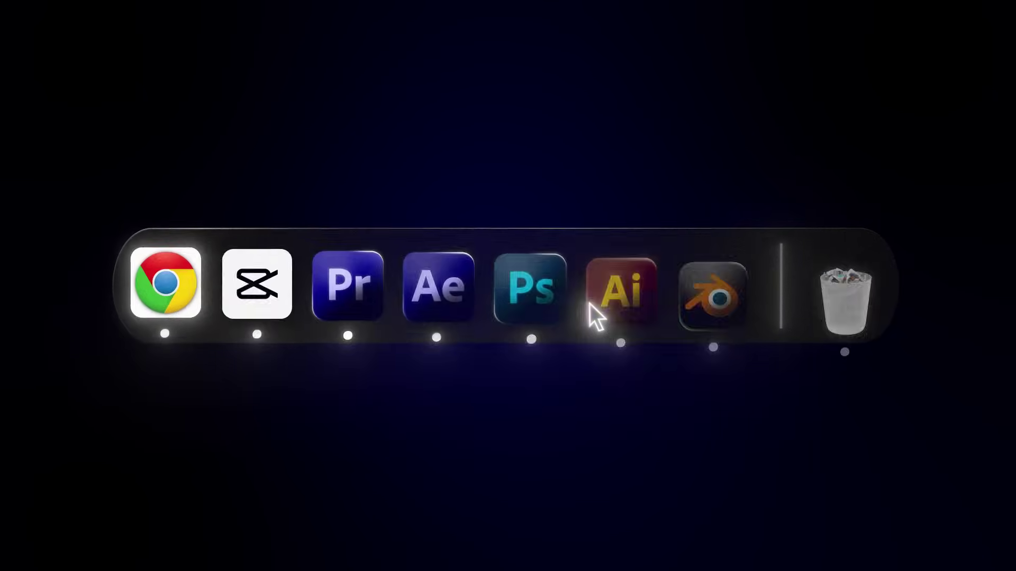
click(448, 309)
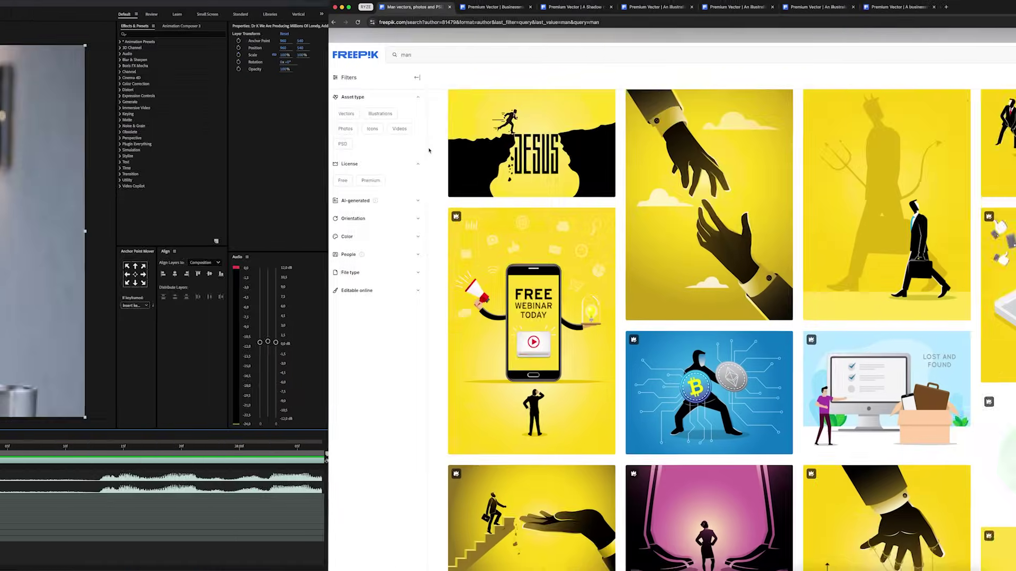
scroll(101, 150, down, 5)
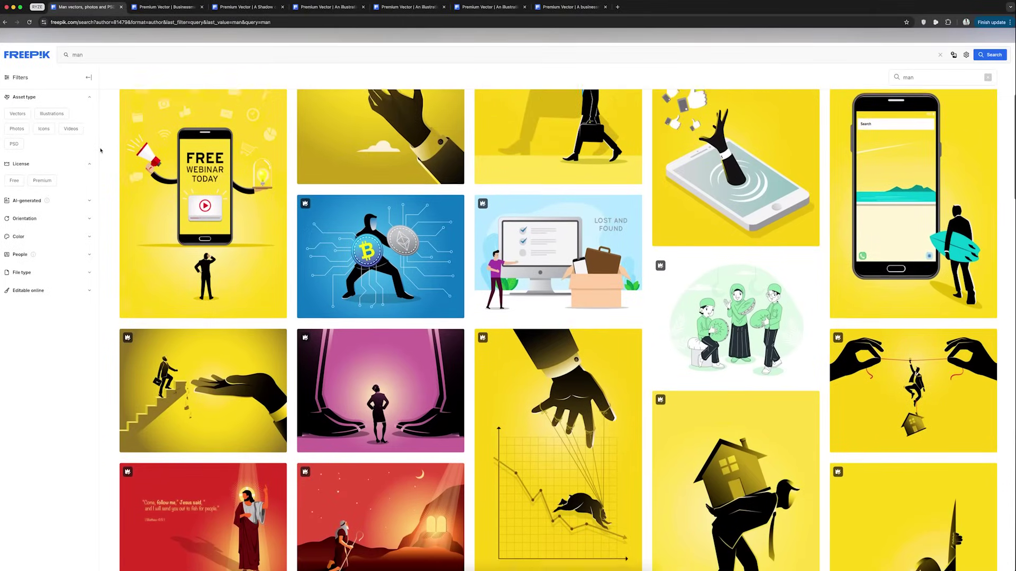
scroll(101, 150, down, 5)
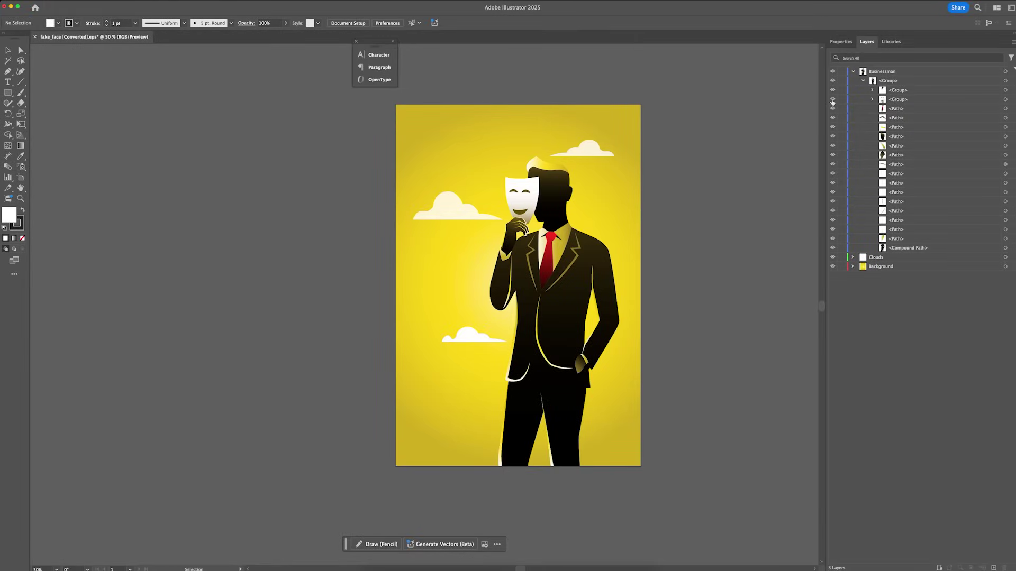
- Toggle the visibility of the Businessman and Clouds layers to check how the artwork is separated
click(833, 72)
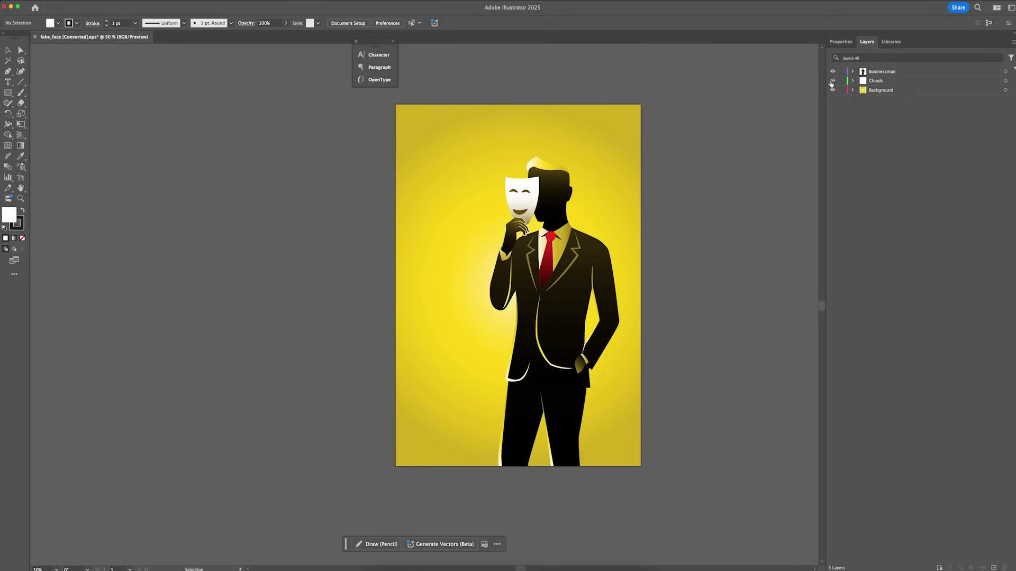
click(833, 81)
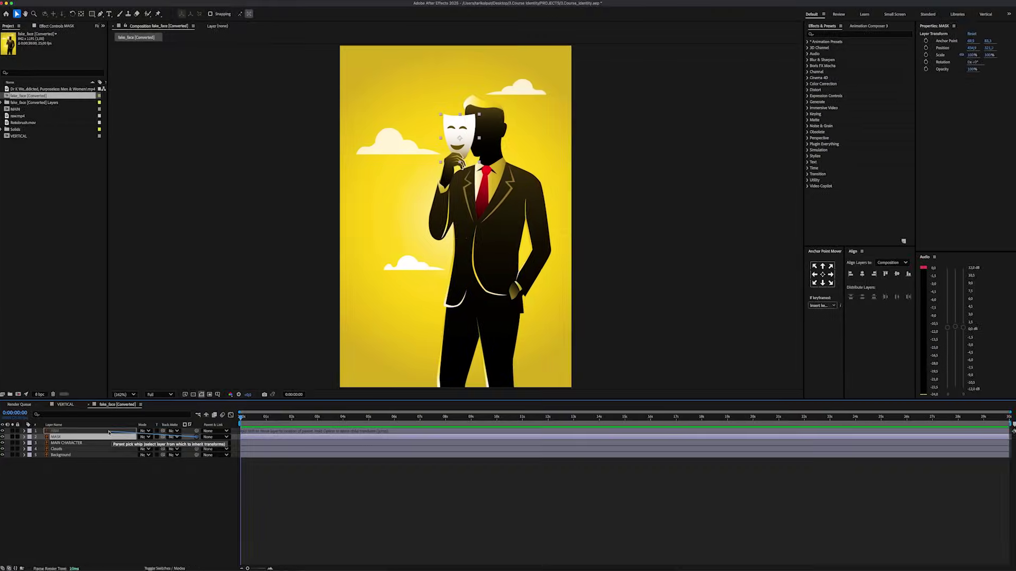
- In After Effects, parent the MASK layer to ARM and the ARM layer to MAIN CHARACTER
drag(108, 433, 119, 436)
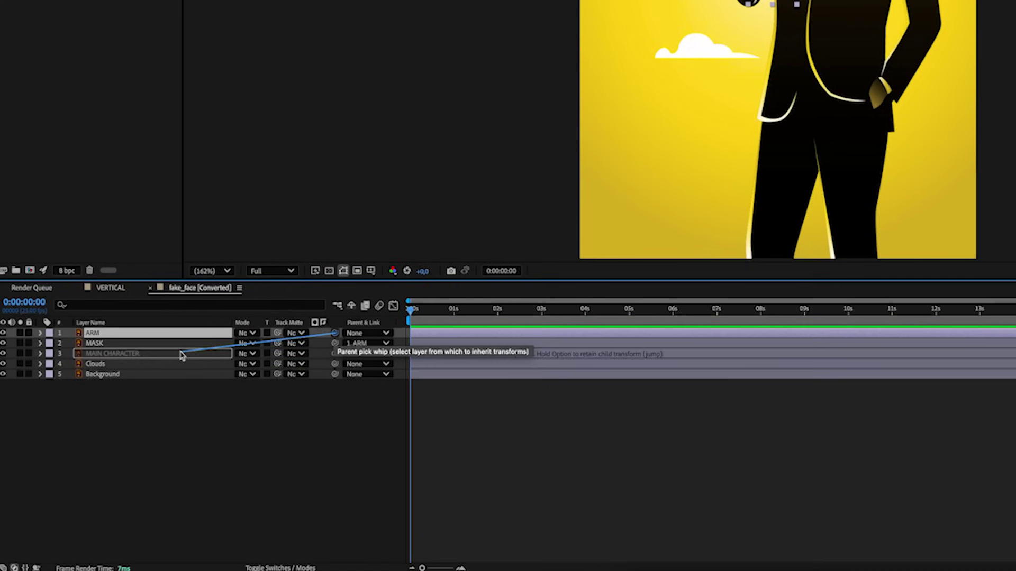
drag(181, 355, 181, 354)
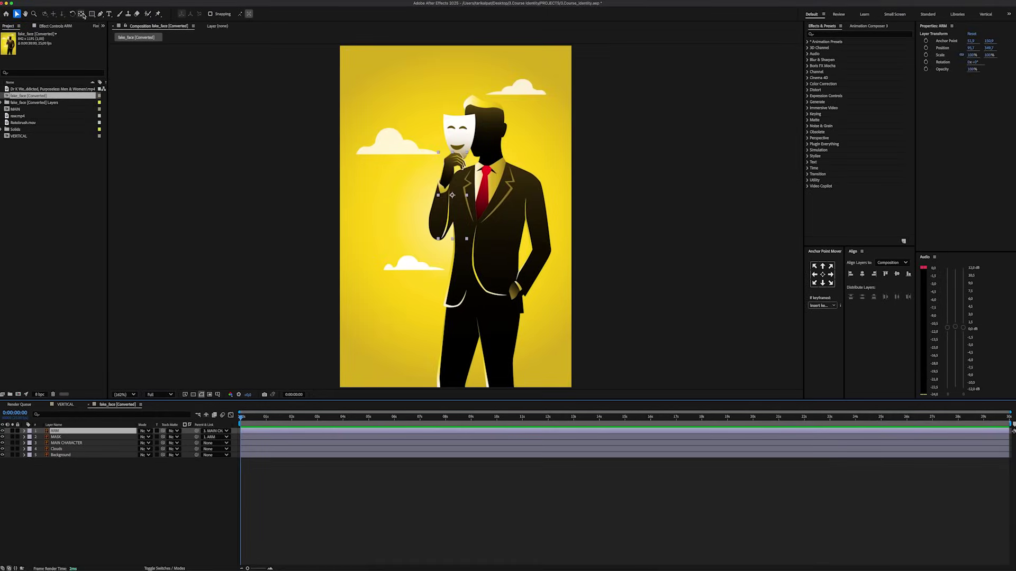
- Move the ARM layer's anchor point to the elbow and add a rotation keyframe at 0:00:02:00
drag(451, 196, 436, 238)
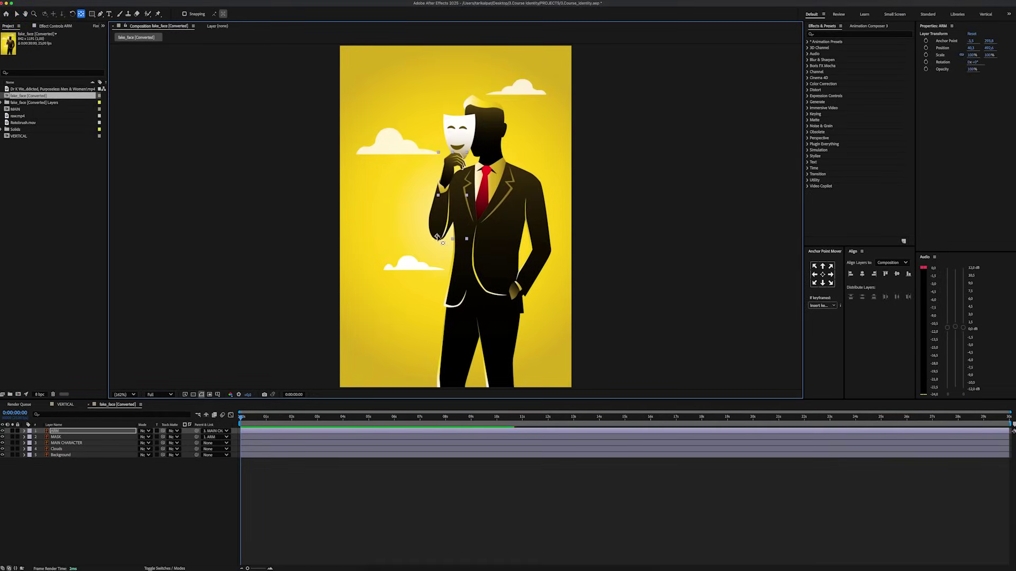
click(105, 432)
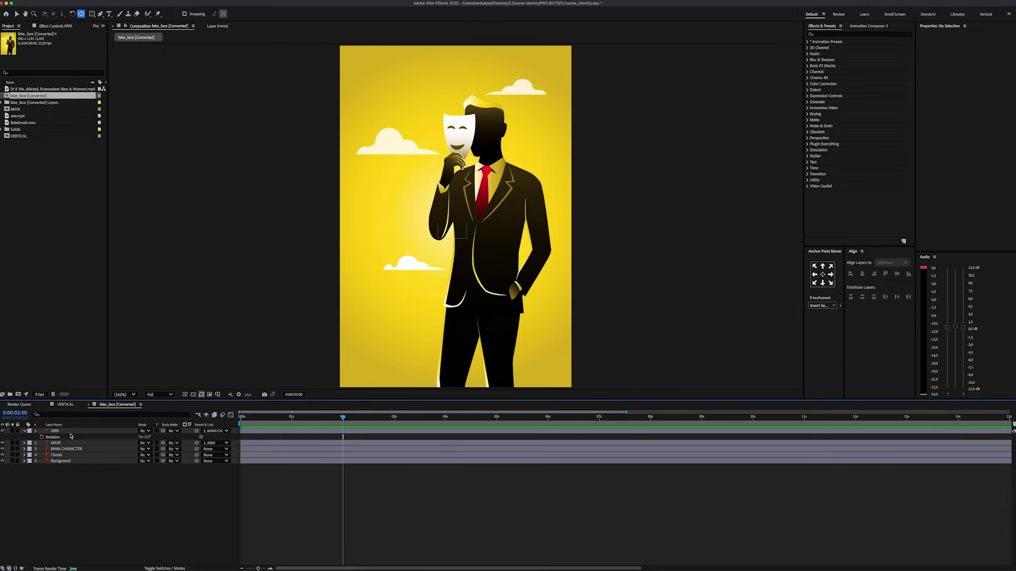
click(42, 437)
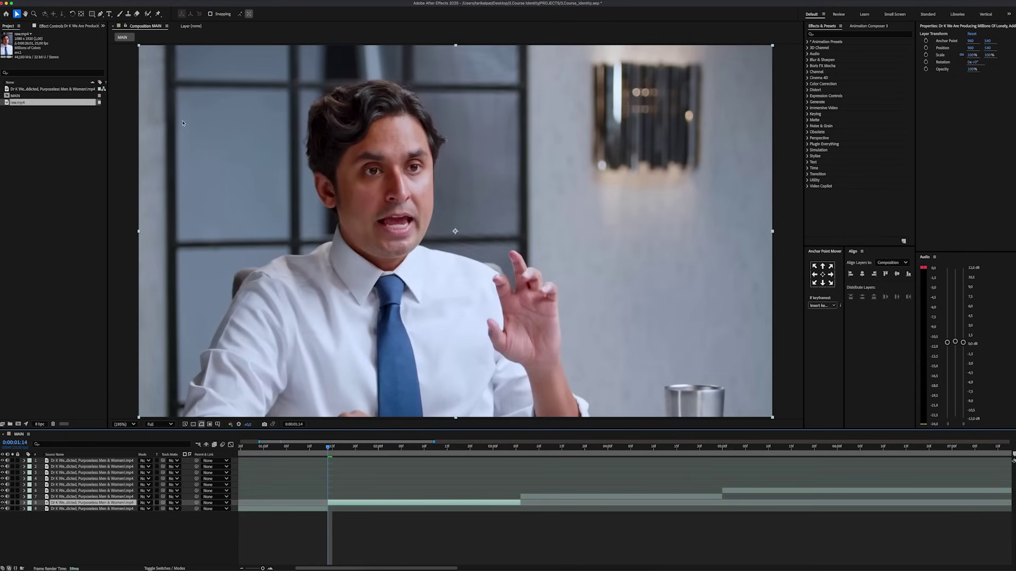
- Trace the speaker with the Roto Brush in the clip starting at 0:00:01:14 and return to the MAIN composition
double_click(91, 503)
drag(191, 395, 220, 340)
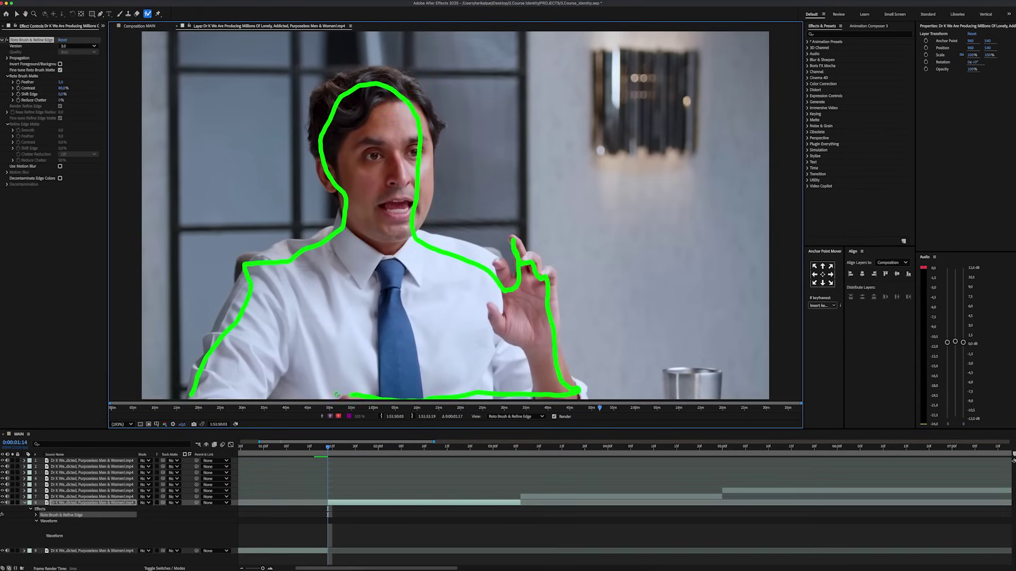
click(141, 27)
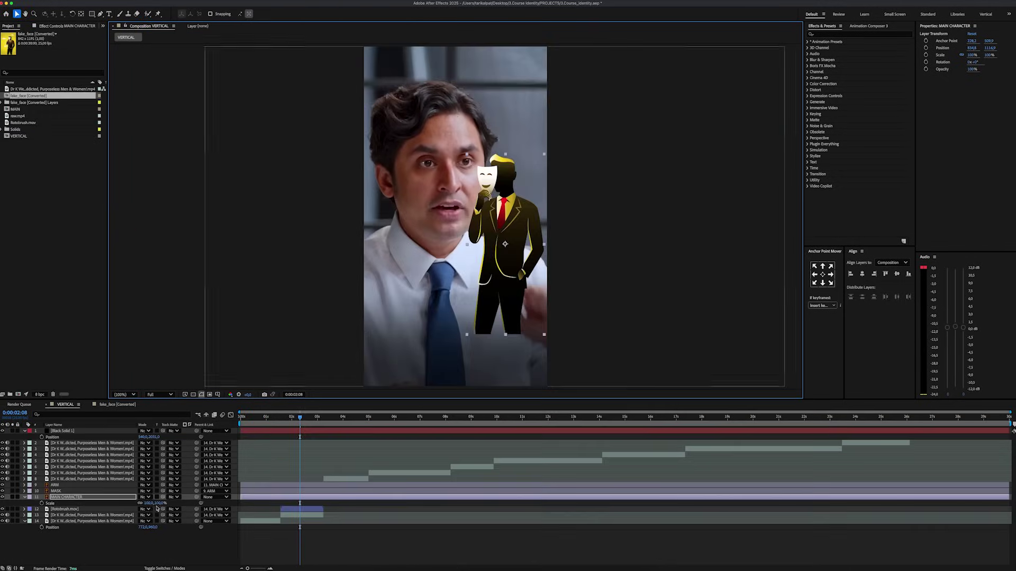
- Position the enlarged main character beside the speaker in VERTICAL and place the Rotobrush.mov layer above the ARM layer
drag(481, 321, 507, 326)
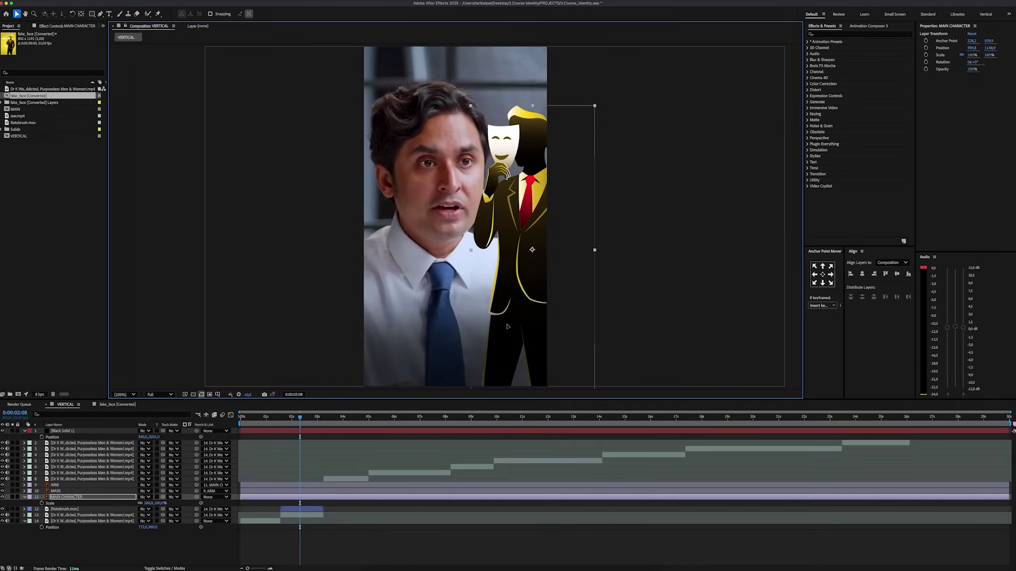
drag(66, 509, 71, 486)
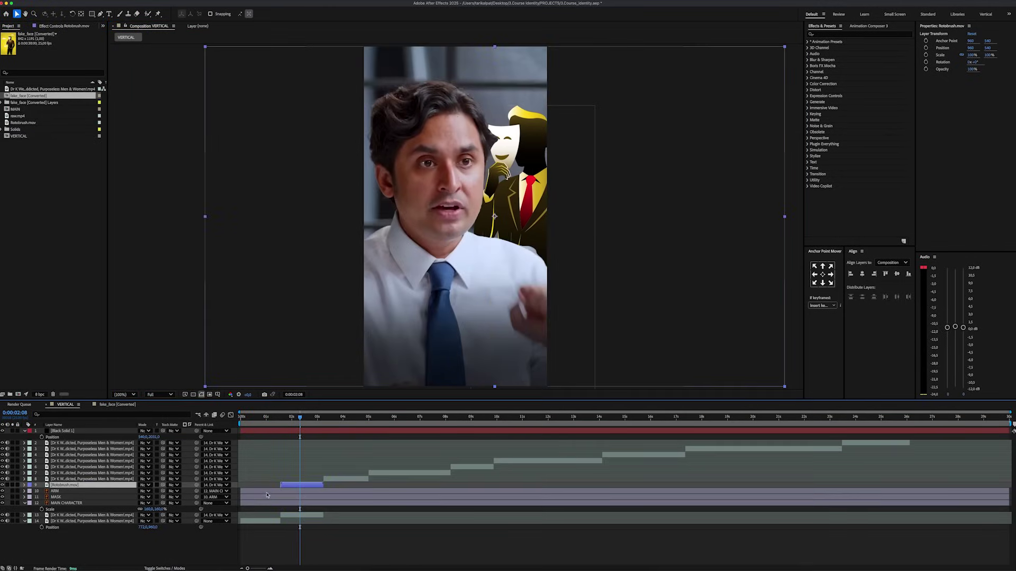
drag(502, 207, 495, 232)
- Animate the MAIN CHARACTER position from X 1496.8 off frame at 0:00:01:14 to X 947.8 at 0:00:02:09
key(p)
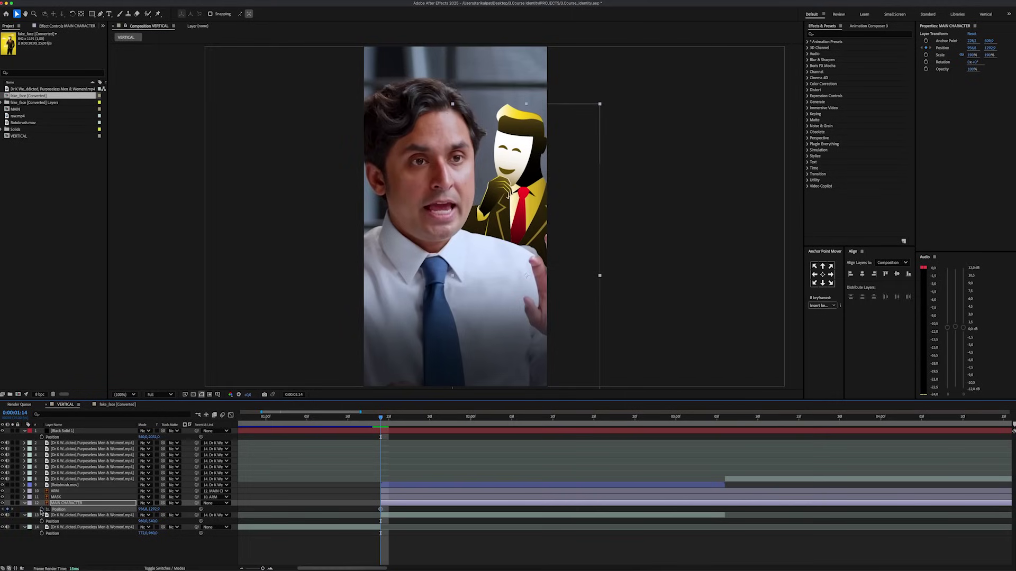
drag(143, 510, 311, 495)
drag(383, 419, 419, 421)
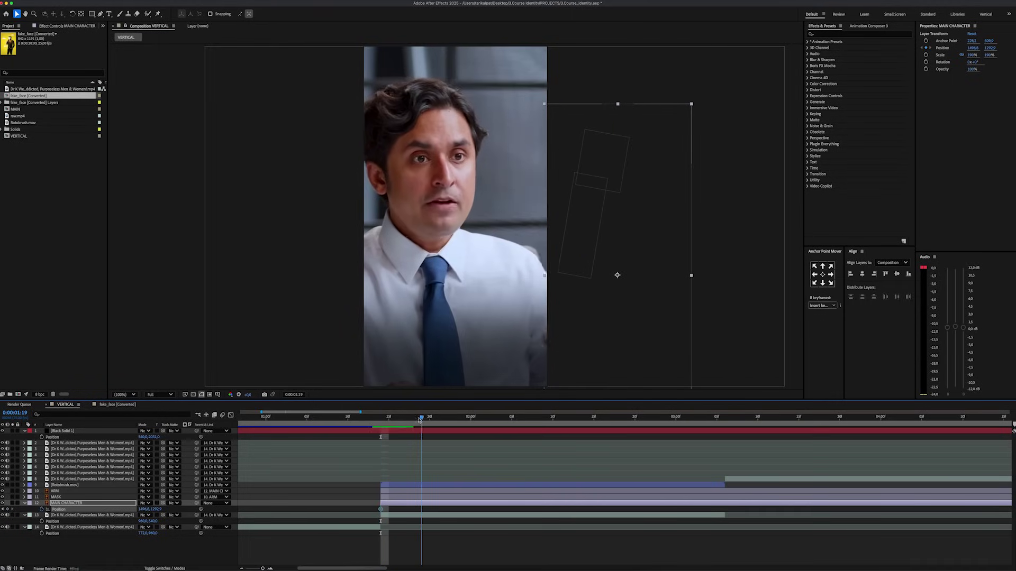
key(space)
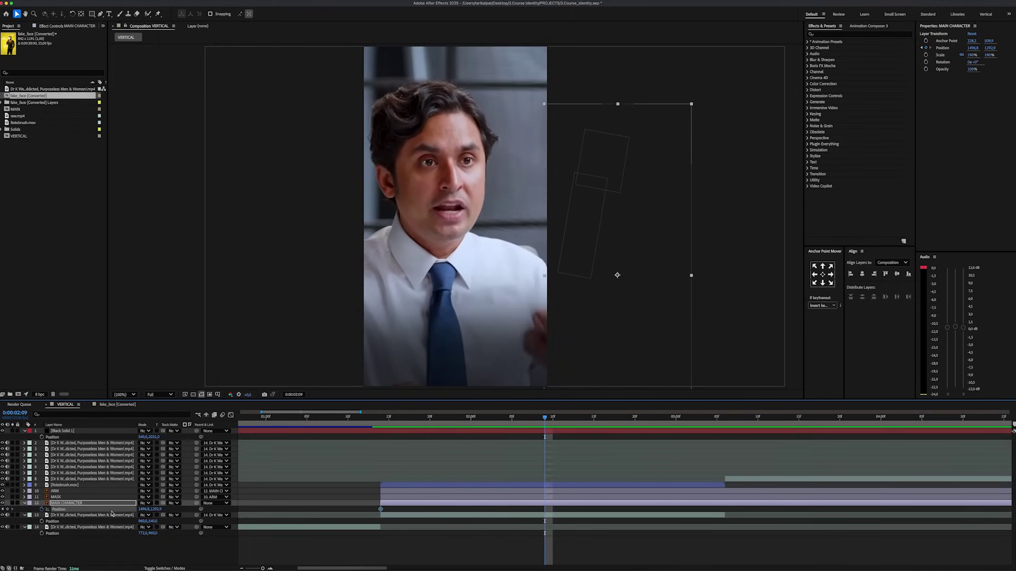
drag(142, 509, 61, 509)
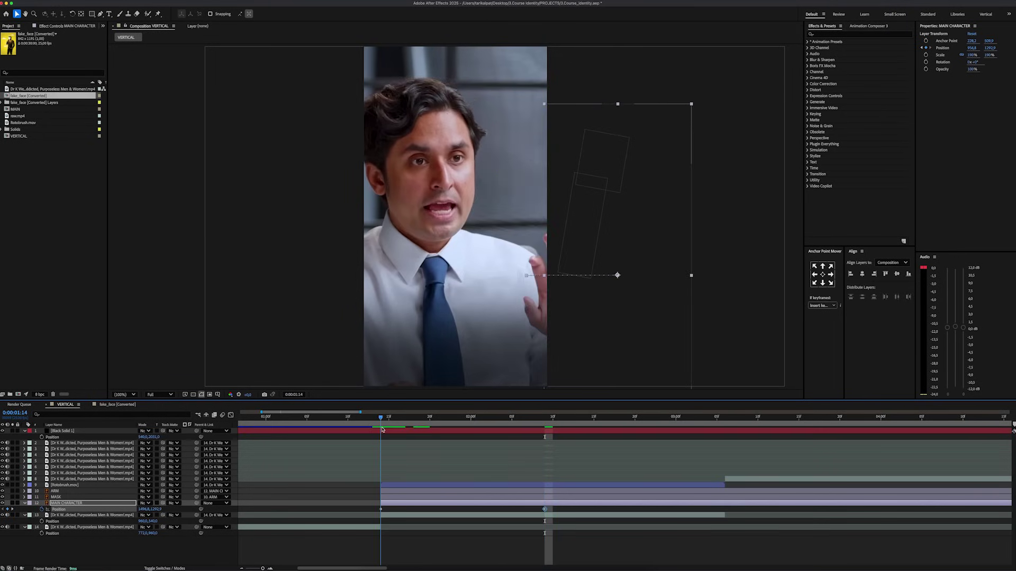
drag(381, 418, 454, 418)
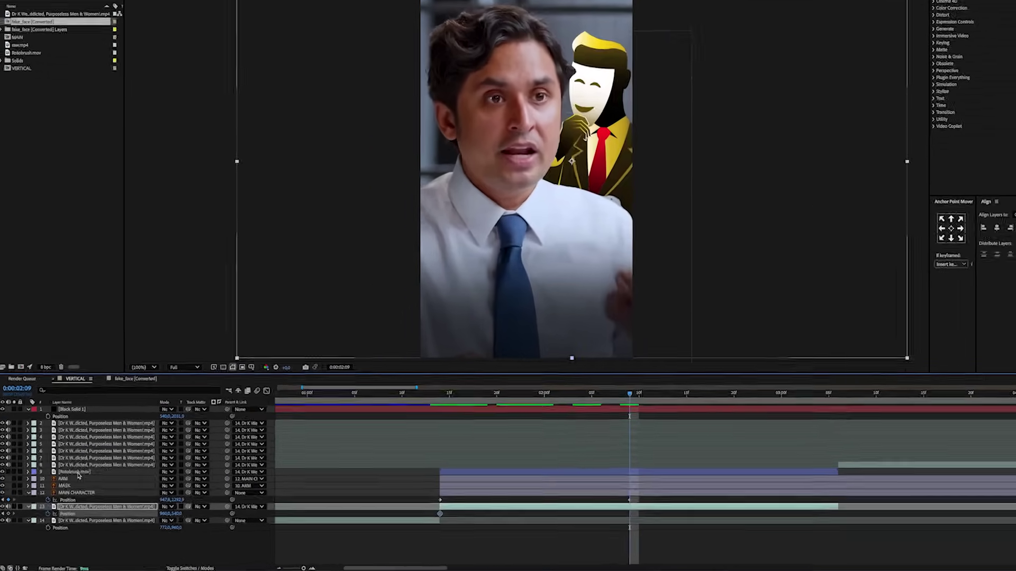
- Parent Rotobrush.mov to the speaker clip on layer 13 and shift that clip's position to X 901 at 0:00:02:09
drag(228, 471, 96, 511)
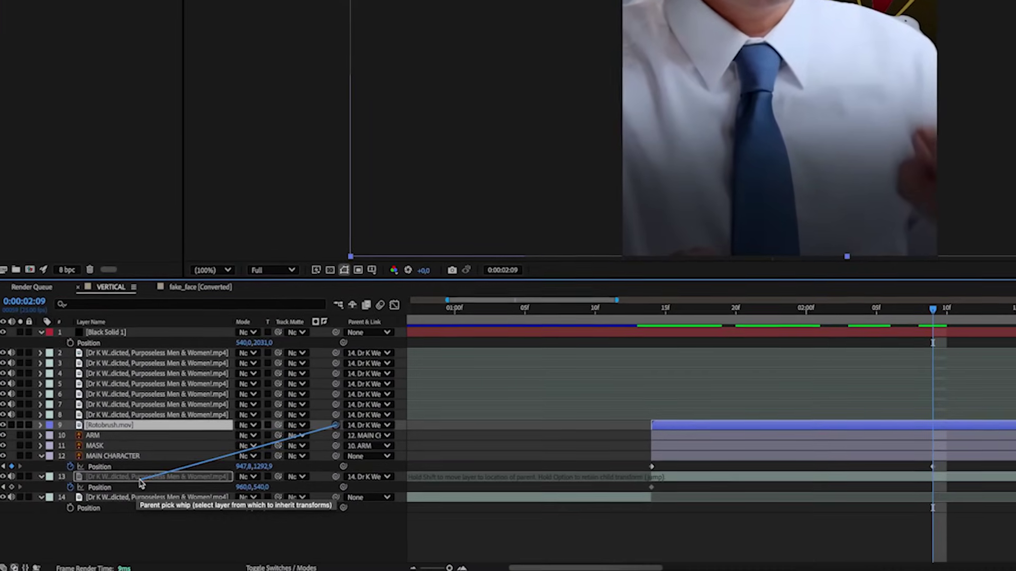
drag(140, 482, 140, 478)
drag(242, 487, 205, 488)
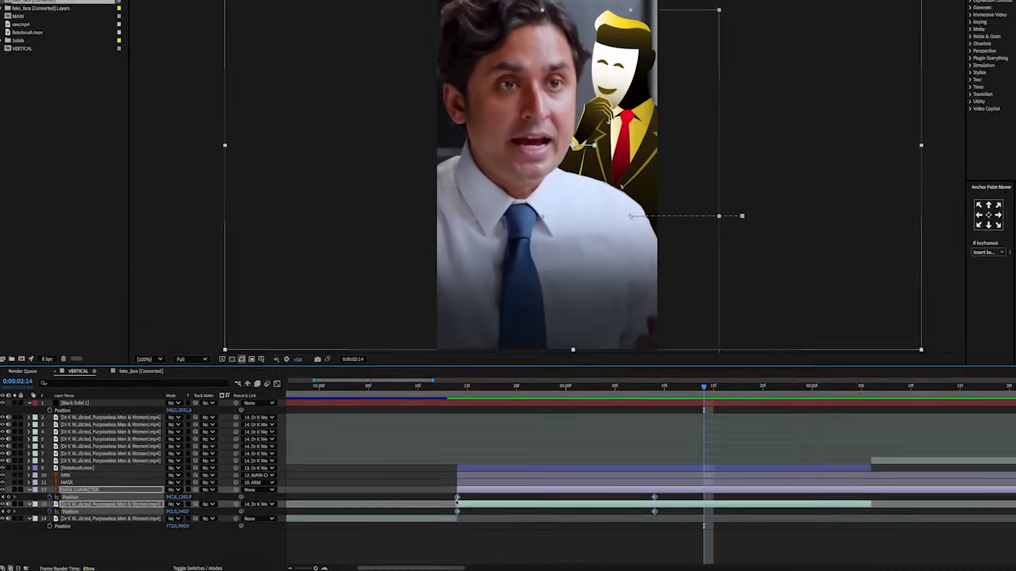
- Apply Easy Ease to the position keyframes of MAIN CHARACTER and the speaker clip, and preview the slide-in
right_click(647, 488)
mouse_move(422, 566)
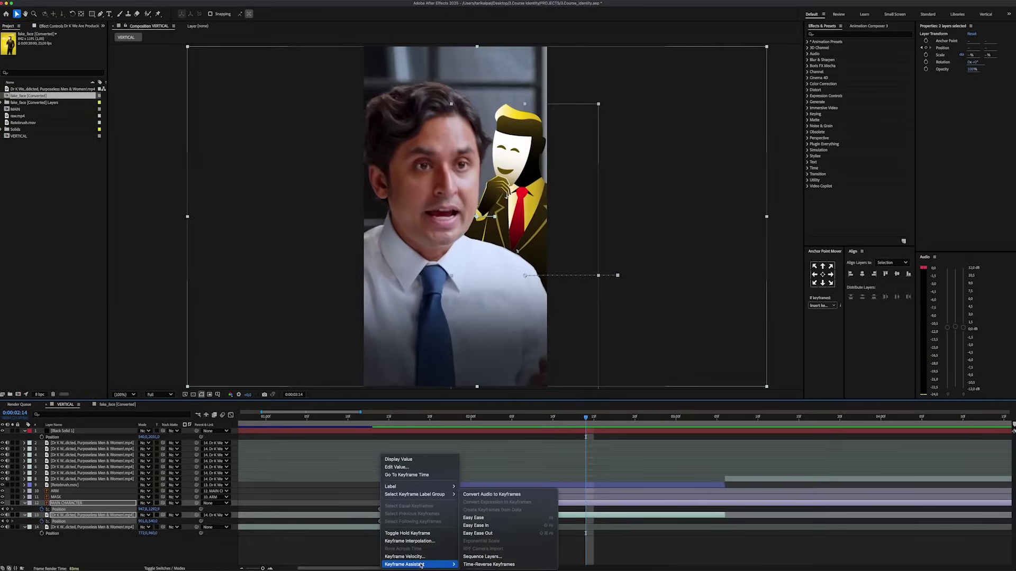
click(483, 520)
key(space)
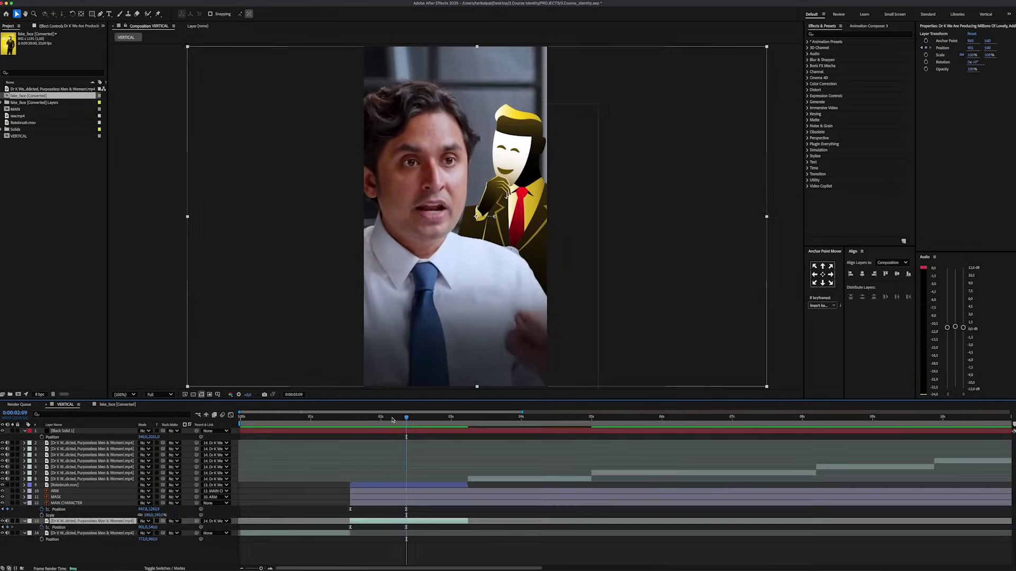
click(383, 421)
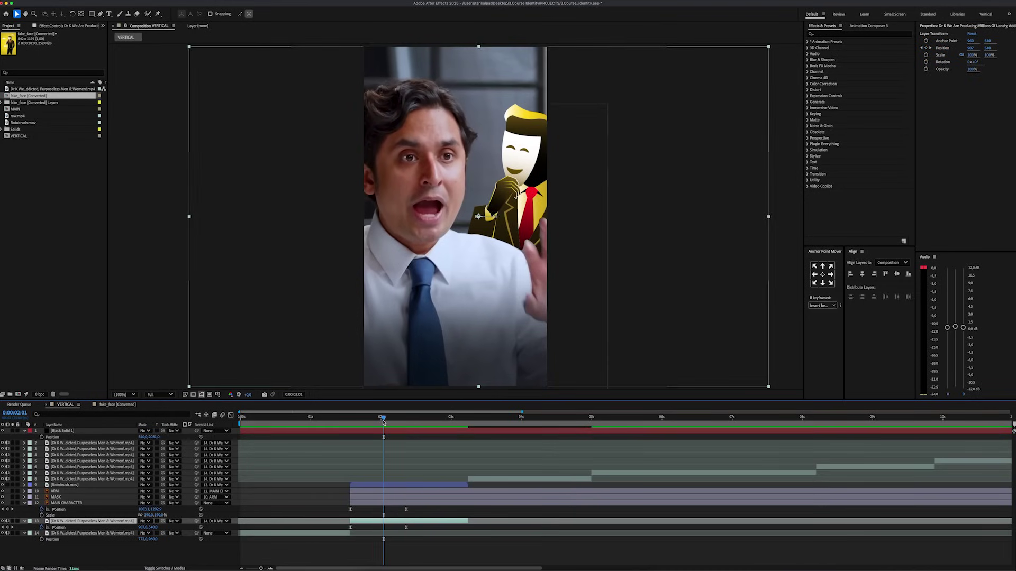
key(space)
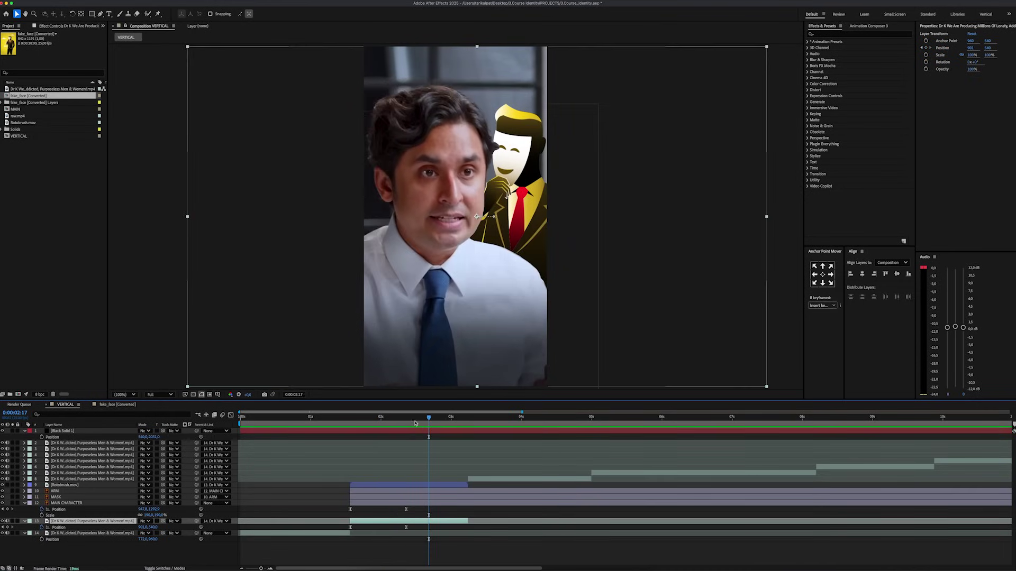
- At 0:00:03:05, set the speaker clip's position to X 173 so the speaker slides out of frame
drag(428, 422, 454, 420)
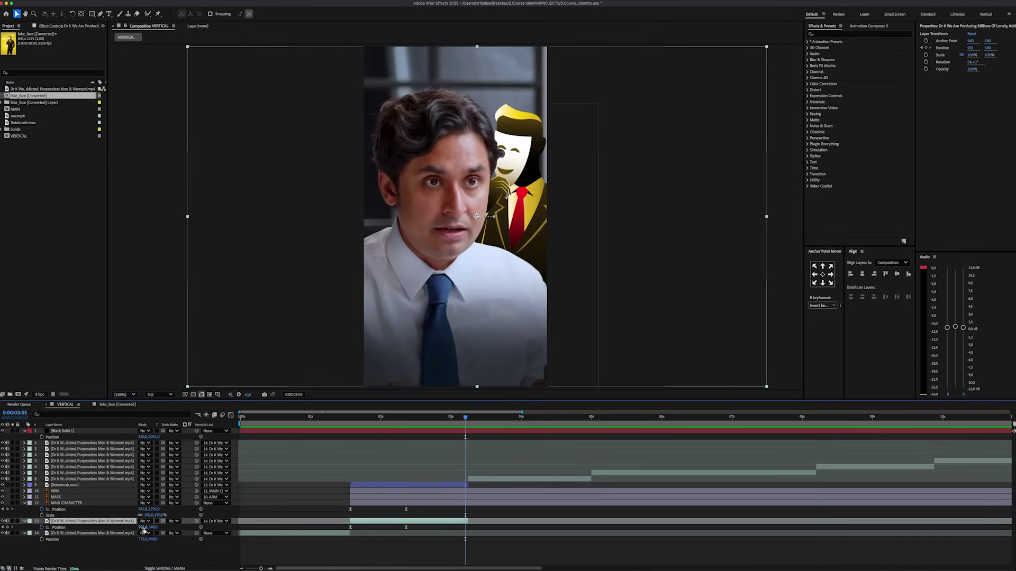
drag(143, 530, 53, 531)
key(space)
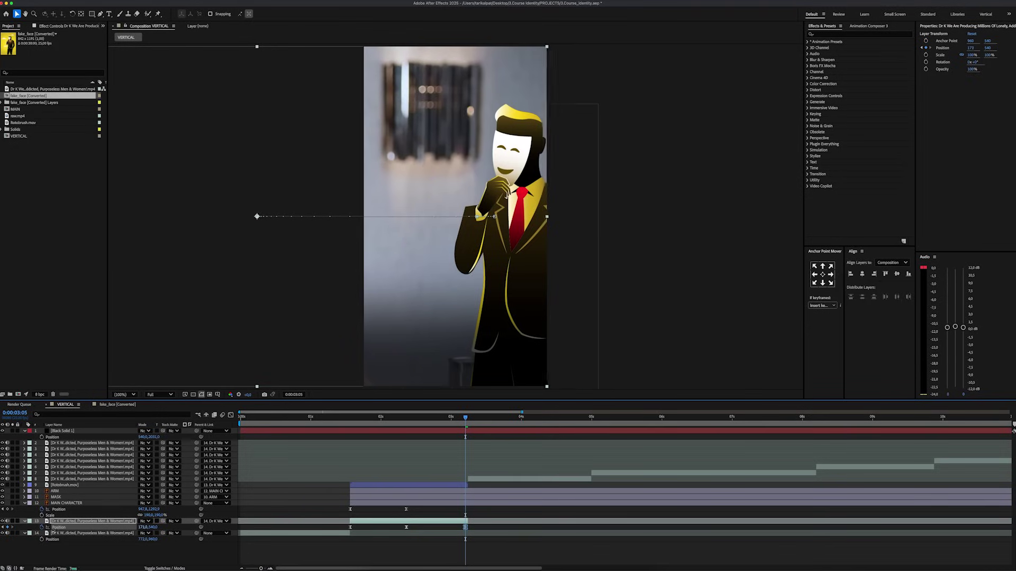
- Copy the Clouds and Background layers from the fake_face [Converted] composition into VERTICAL and position them in the frame
click(118, 404)
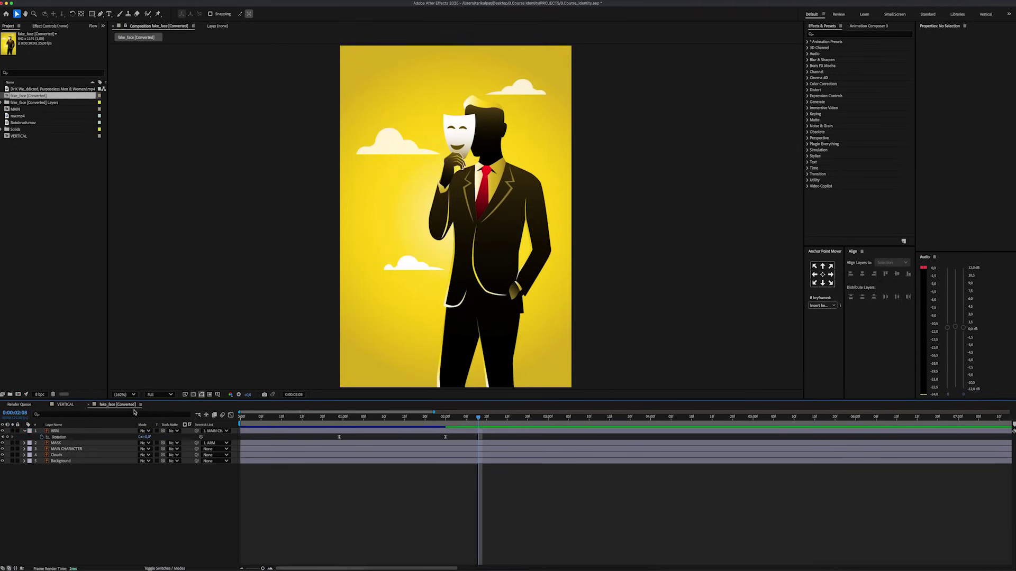
click(77, 461)
shift+click(70, 455)
key(ctrl+c)
click(65, 404)
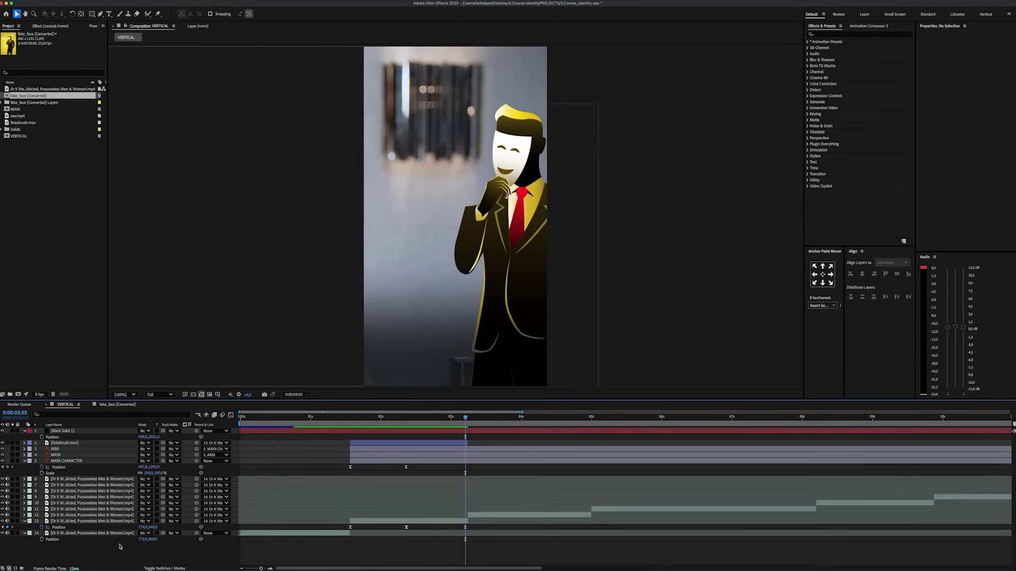
key(ctrl+v)
drag(407, 203, 442, 232)
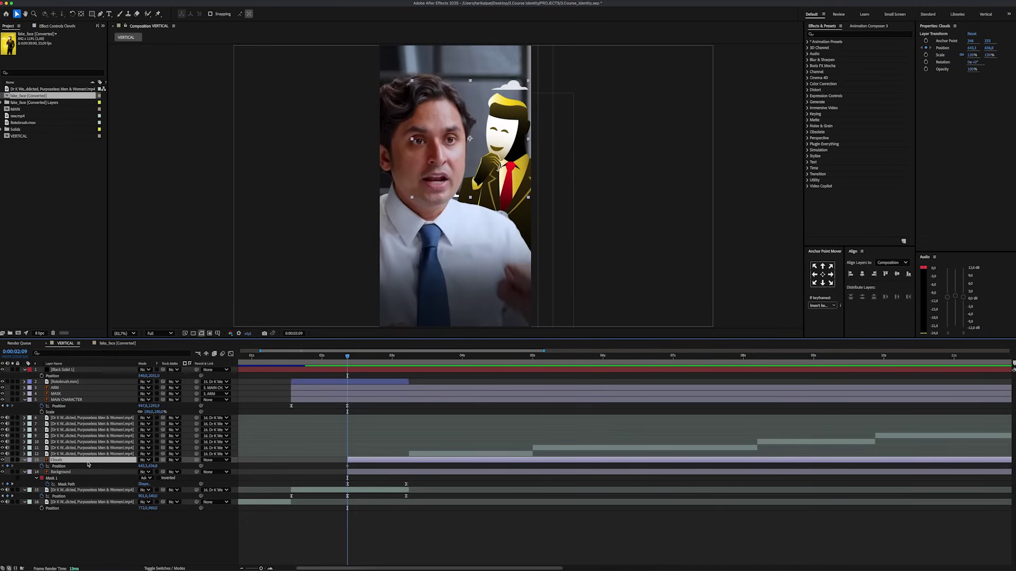
- Place the Clouds position and scale keyframes near 0:00:03:05 and move the clouds off frame at 0:00:02:09
key(shift+p)
drag(404, 475, 407, 474)
click(392, 472)
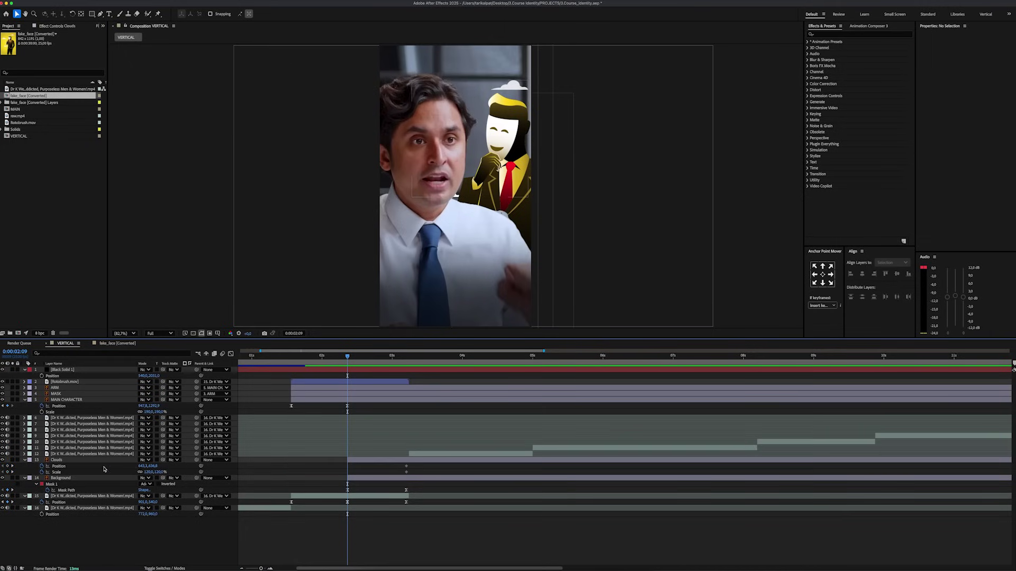
click(103, 467)
click(395, 465)
drag(143, 467, 406, 438)
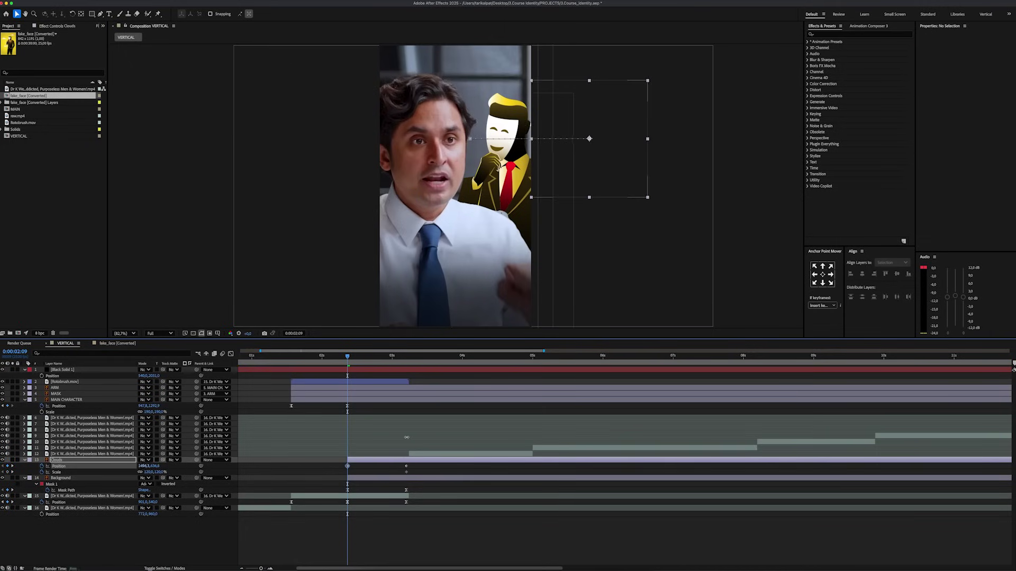
- Apply Easy Ease to the Clouds position keyframes and check the movement with the speed graph open
right_click(347, 467)
click(455, 517)
key(shift+F3)
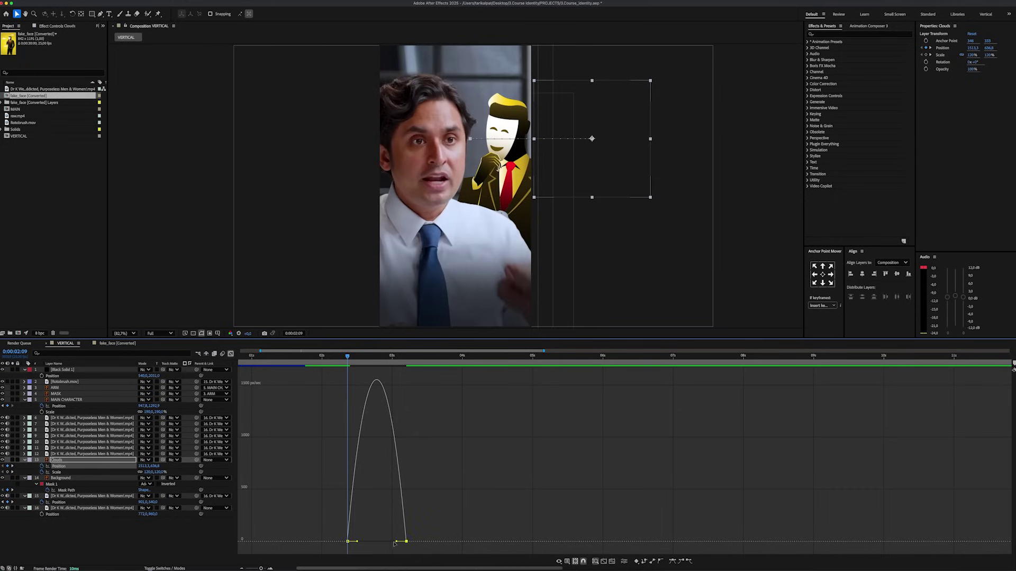
drag(348, 357, 391, 356)
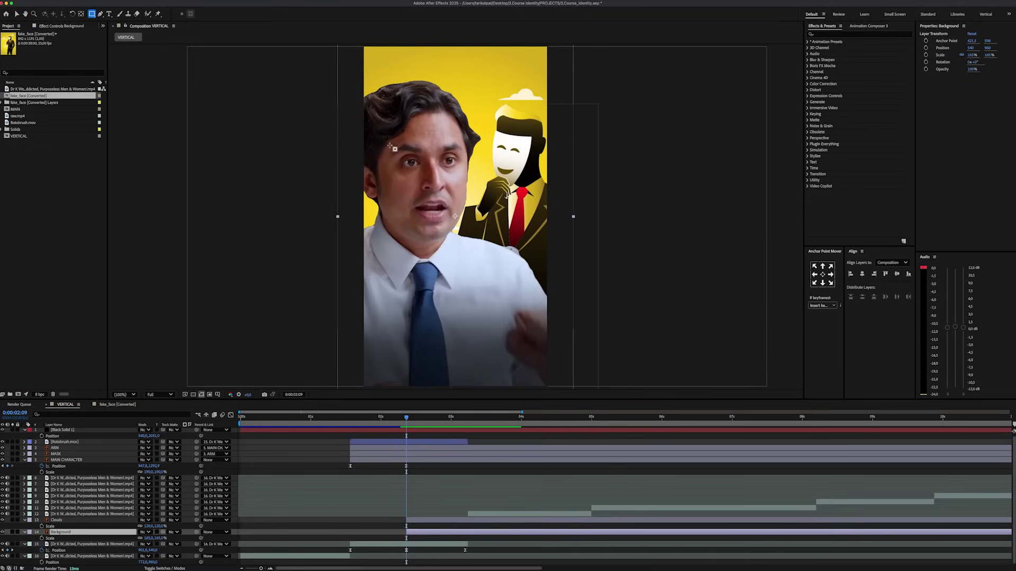
- Draw a rectangular mask around the whole Background layer, extending beyond the frame edges
scroll(389, 145, down, 1)
drag(354, 74, 388, 118)
click(98, 533)
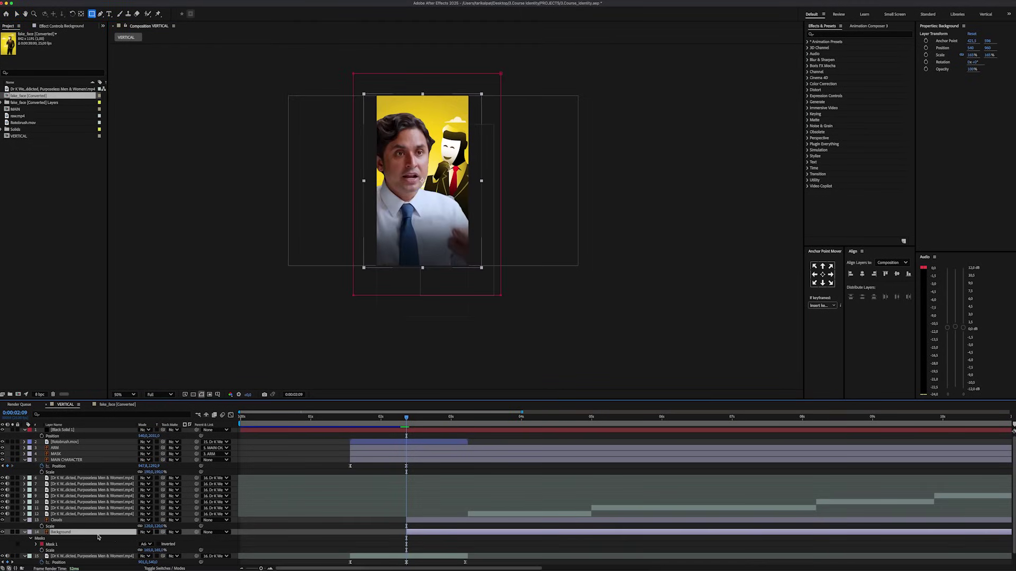
- Keyframe the Background layer's mask path from 0:00:02:09 so its left edge sweeps from right to left across the frame
key(m)
mouse_move(329, 66)
mouse_down()
mouse_move(427, 240)
mouse_move(418, 317)
mouse_up()
drag(354, 295, 360, 296)
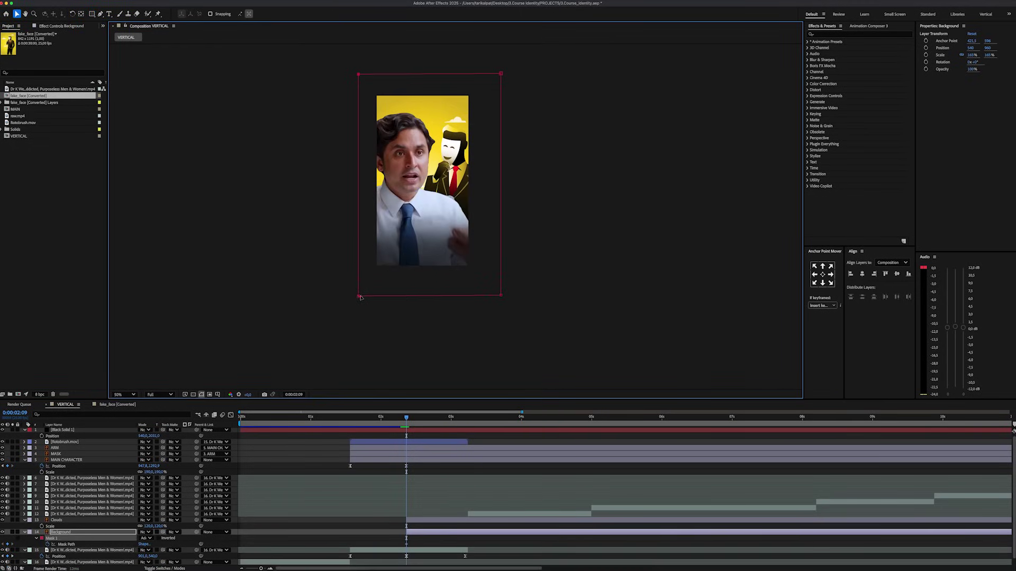
drag(425, 417, 466, 420)
drag(472, 295, 369, 296)
- Apply Easy Ease to the Background layer's mask path keyframes
right_click(407, 544)
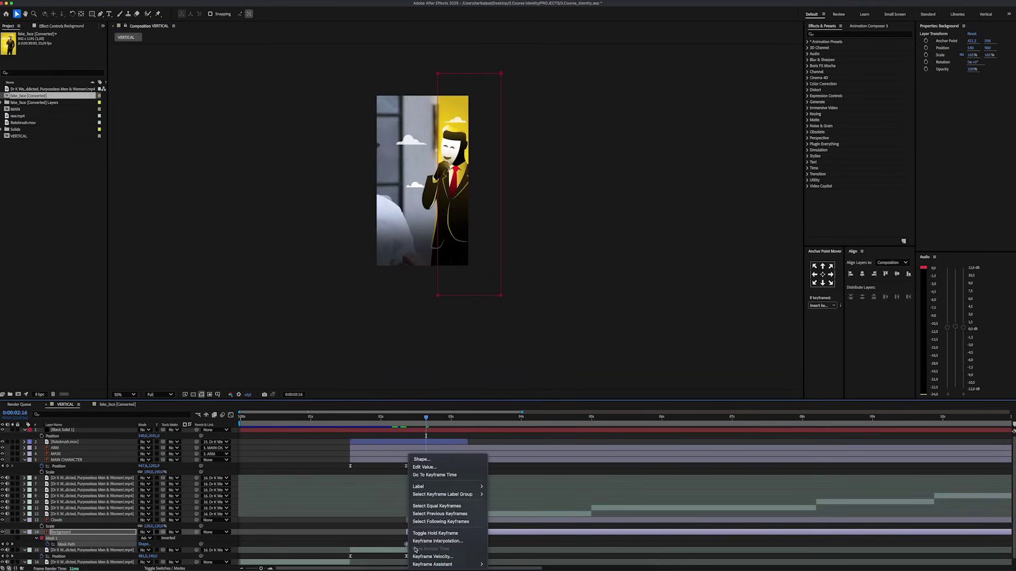
mouse_move(445, 564)
click(514, 526)
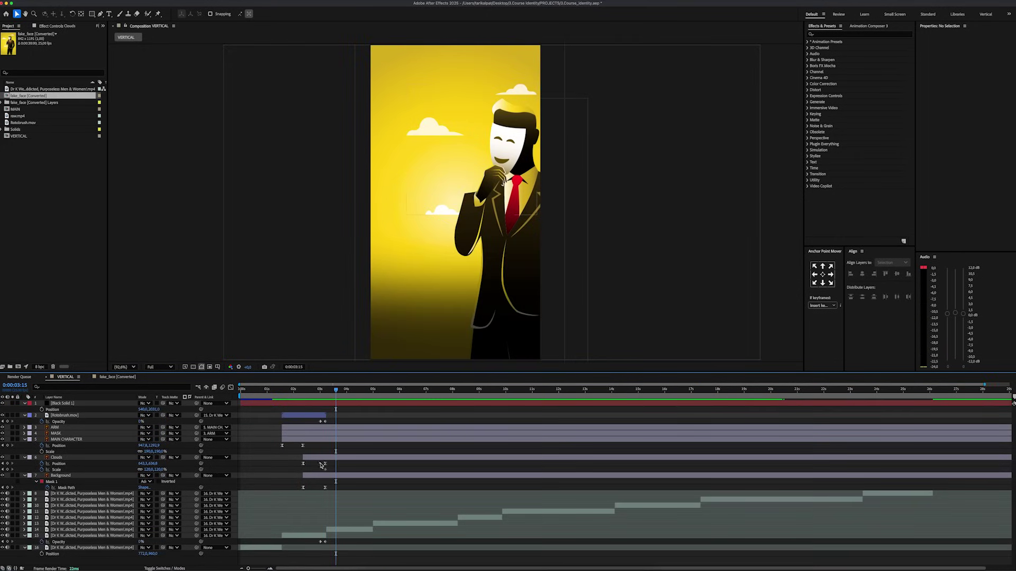
click(325, 465)
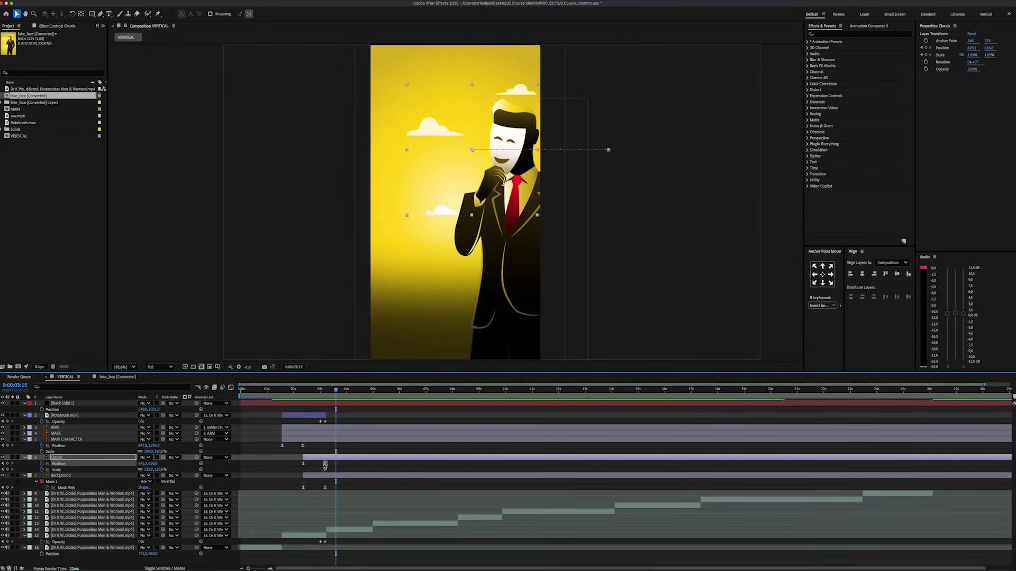
click(386, 390)
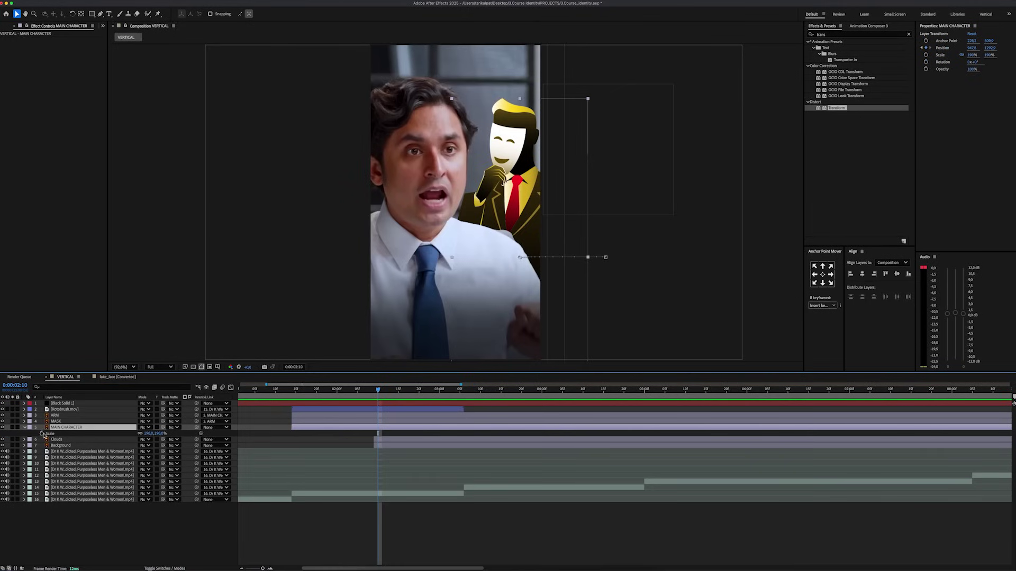
- Animate MAIN CHARACTER's position and scale from 0:00:02:10, enlarging the figure and repositioning it in the frame
key(shift+p)
key(equal)
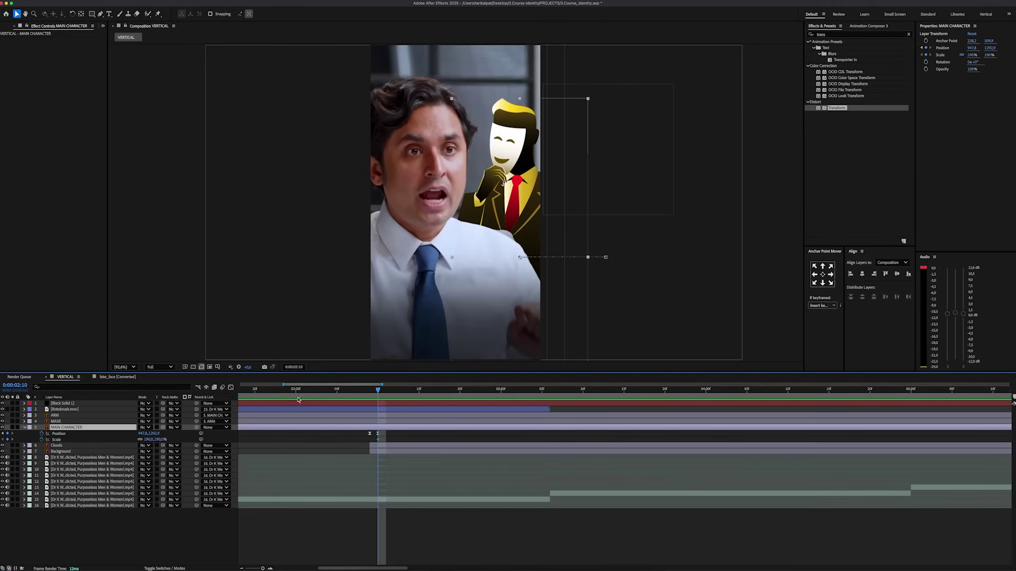
click(540, 393)
drag(142, 434, 90, 434)
mouse_move(154, 434)
mouse_down()
mouse_move(125, 434)
mouse_move(144, 440)
mouse_up()
drag(503, 306, 503, 297)
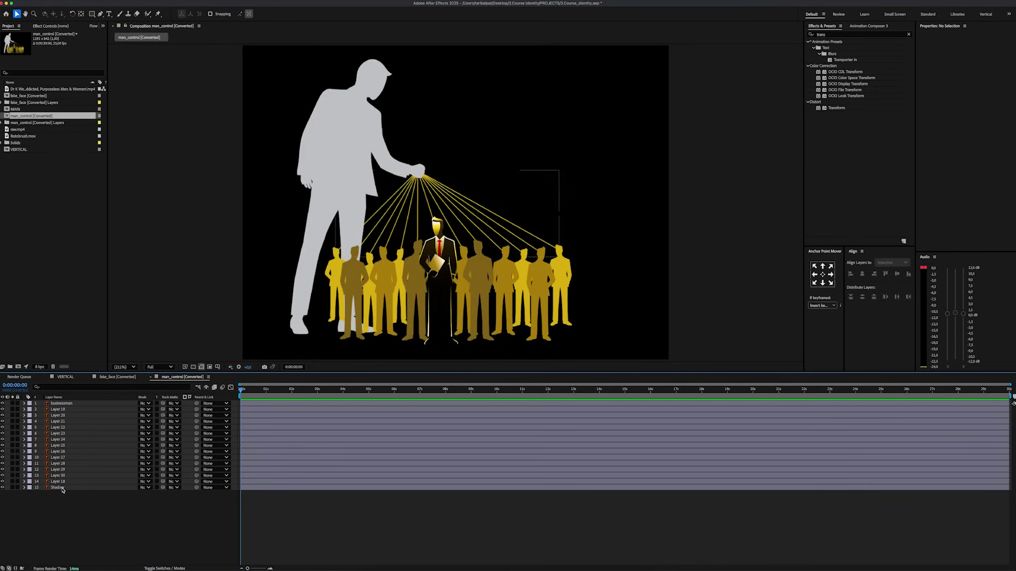
- Hide the businessman layer in the man_control [Converted] composition and return to VERTICAL
click(59, 404)
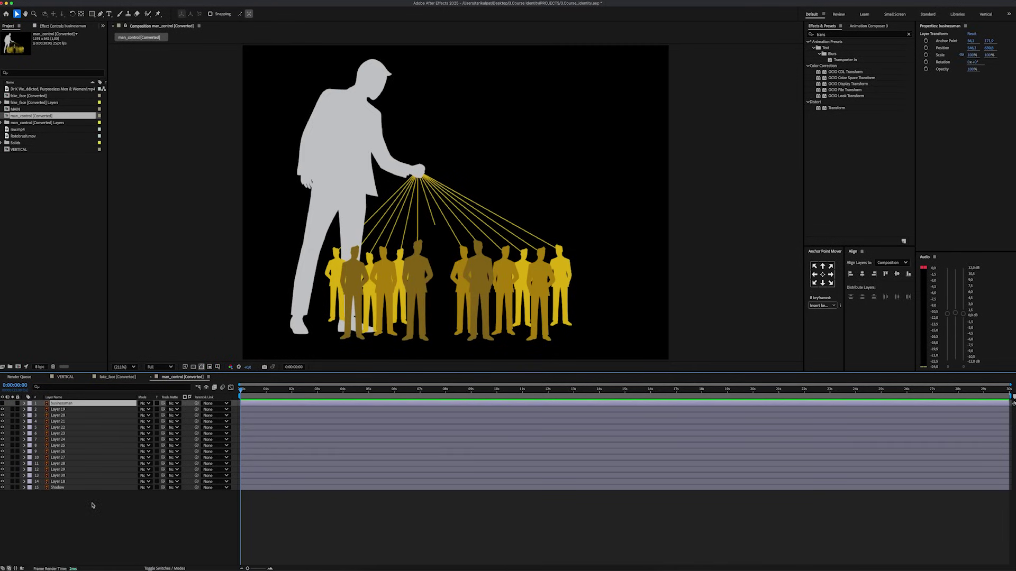
click(92, 506)
click(65, 377)
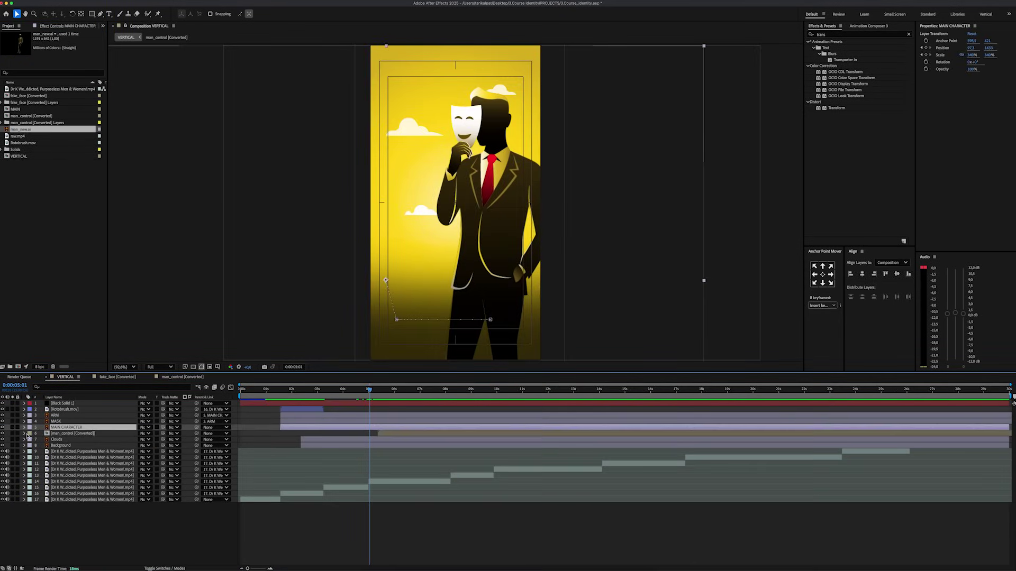
- Start the man_control [Converted] layer at 0:00:05:01 and add MAIN CHARACTER position and scale keyframes at that time
key(u)
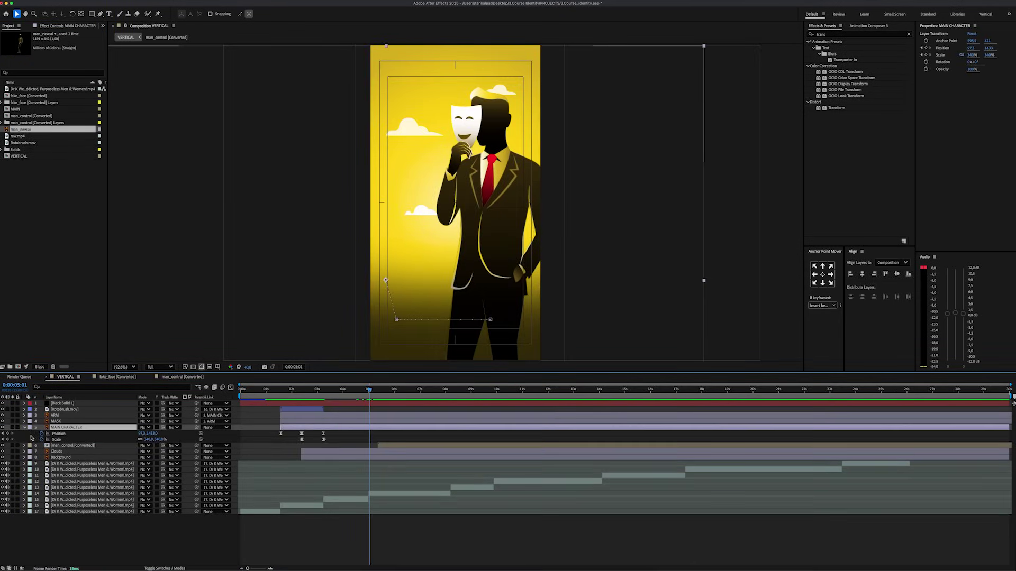
key(equal)
drag(416, 447, 401, 447)
key(minus)
- At 0:00:08:08, shrink MAIN CHARACTER to a small full figure and position it in the middle of the crowd
click(398, 391)
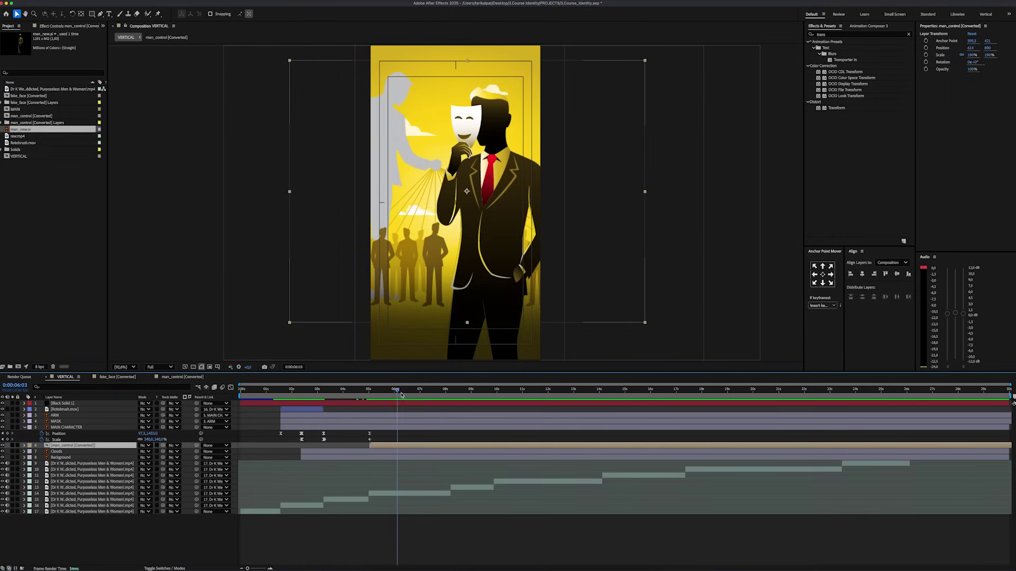
click(125, 428)
drag(157, 439, 92, 462)
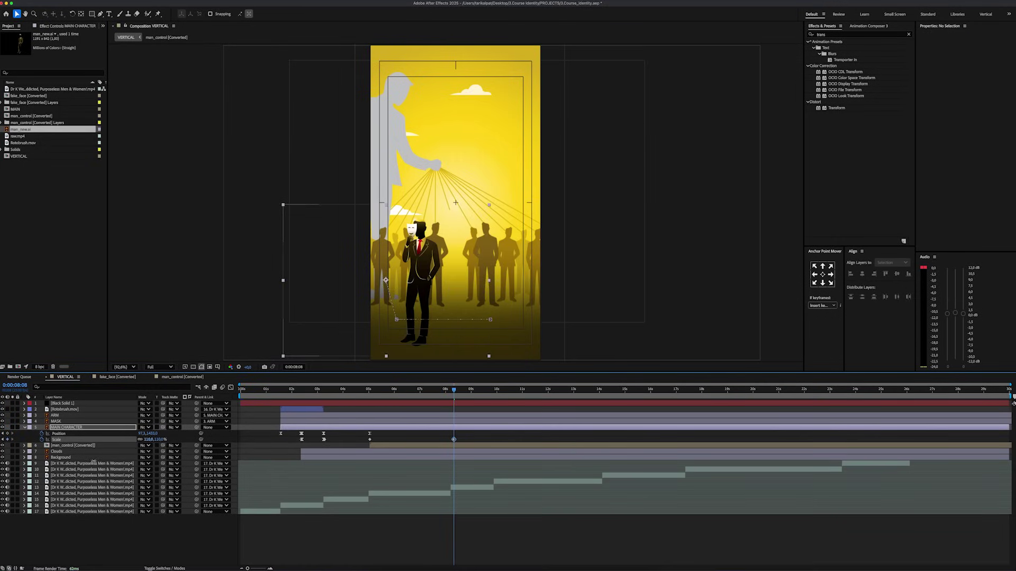
drag(420, 295, 451, 289)
- Parent the man_control [Converted] layer to MAIN CHARACTER and preview the animation
click(69, 446)
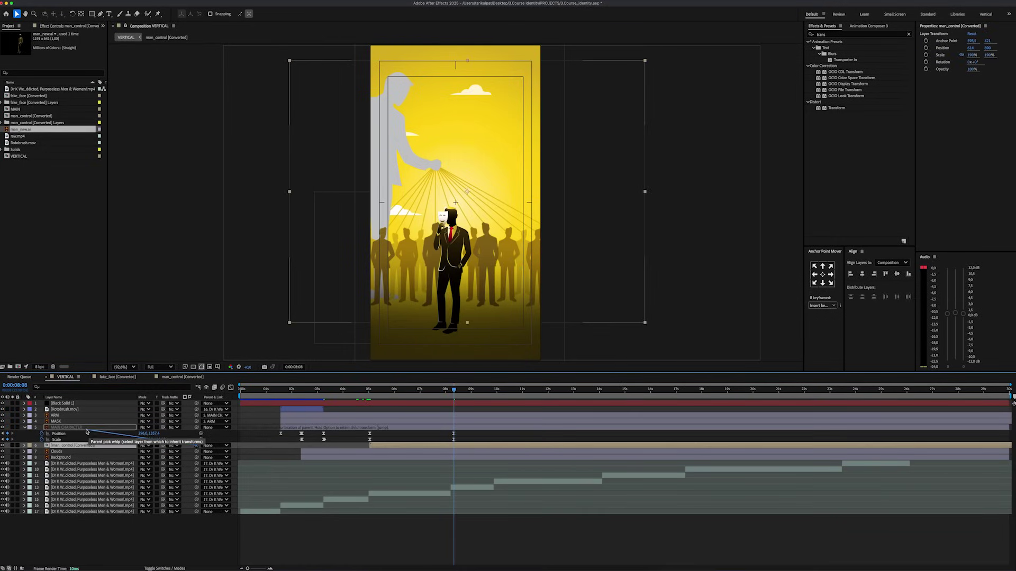
click(454, 410)
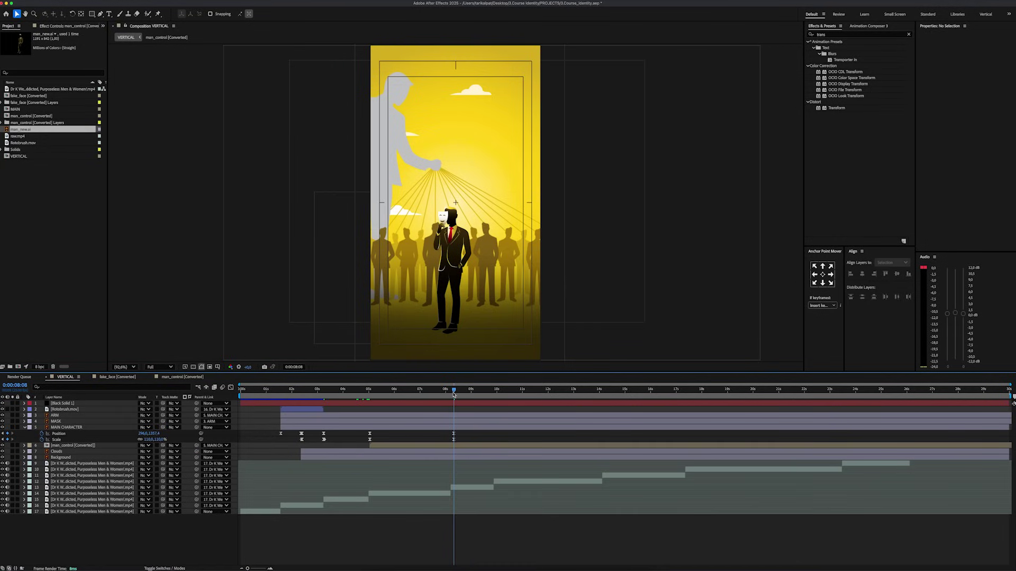
key(space)
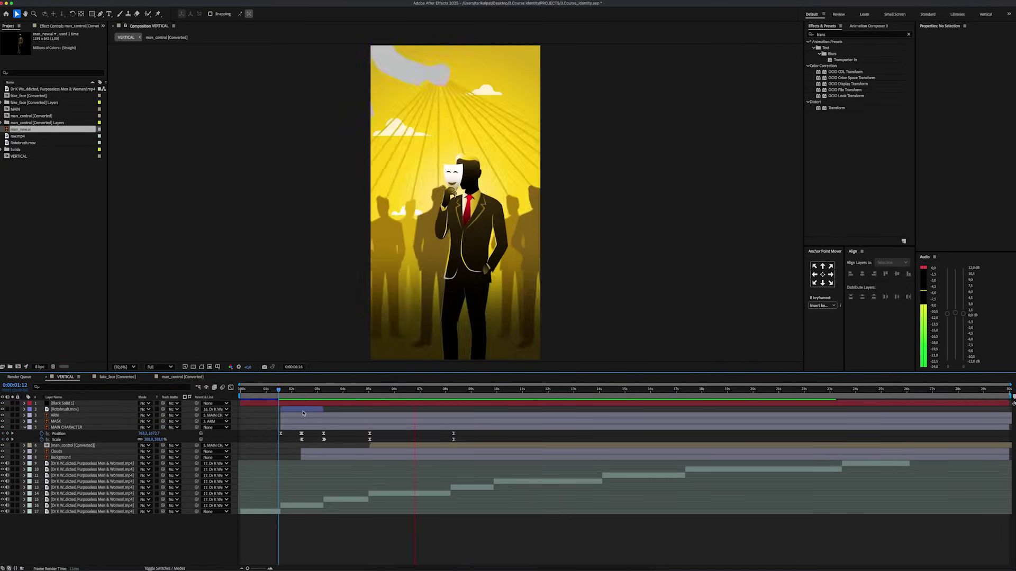
- Open the man_control [Converted] composition and apply the Change to Color effect to the shadow_man layer
double_click(71, 446)
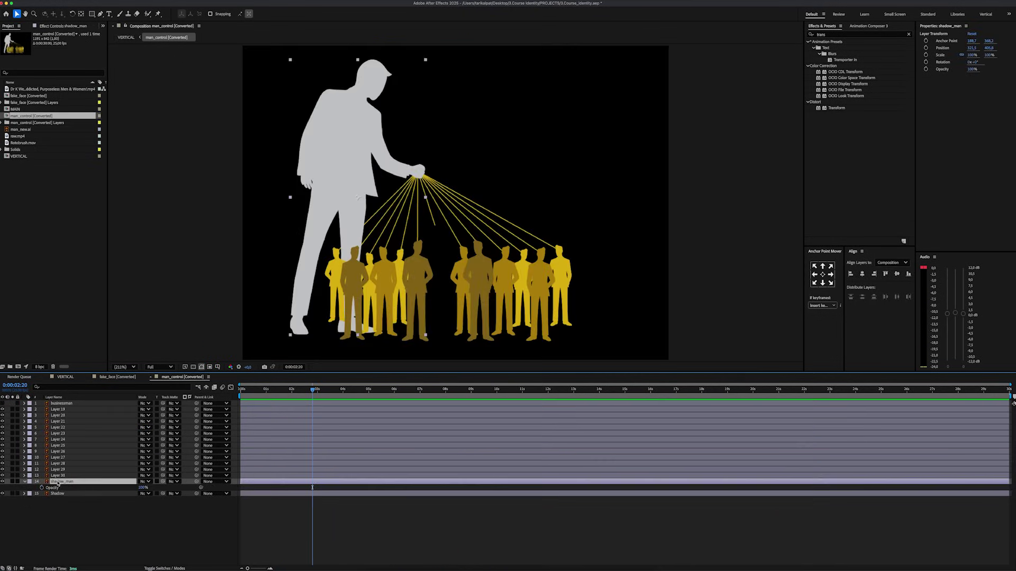
click(3, 482)
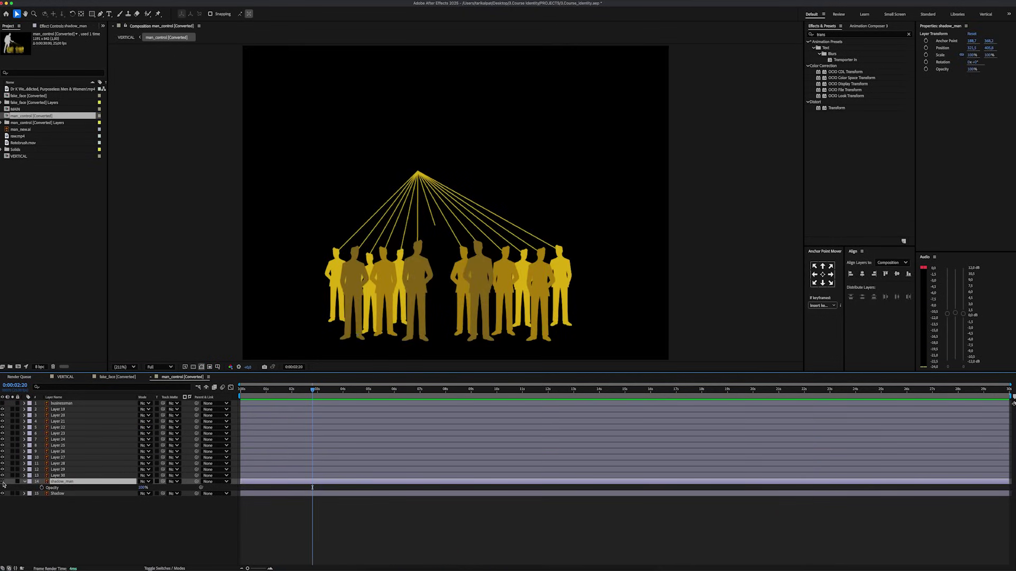
click(3, 482)
click(58, 25)
click(837, 35)
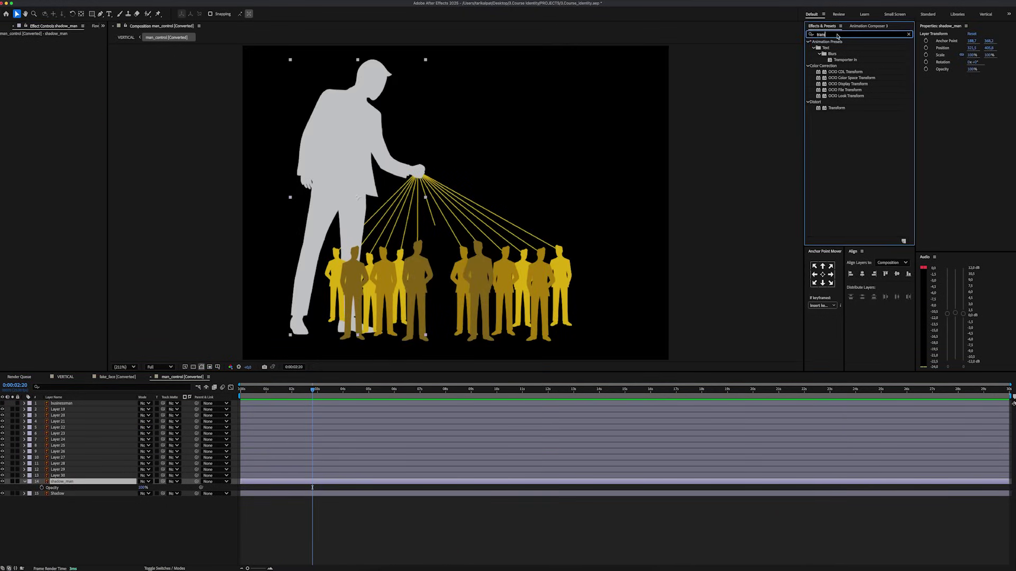
drag(835, 48, 65, 482)
- Set Change to Color to turn the figure's sampled light grey into near-black, changing hue, lightness and saturation
click(71, 46)
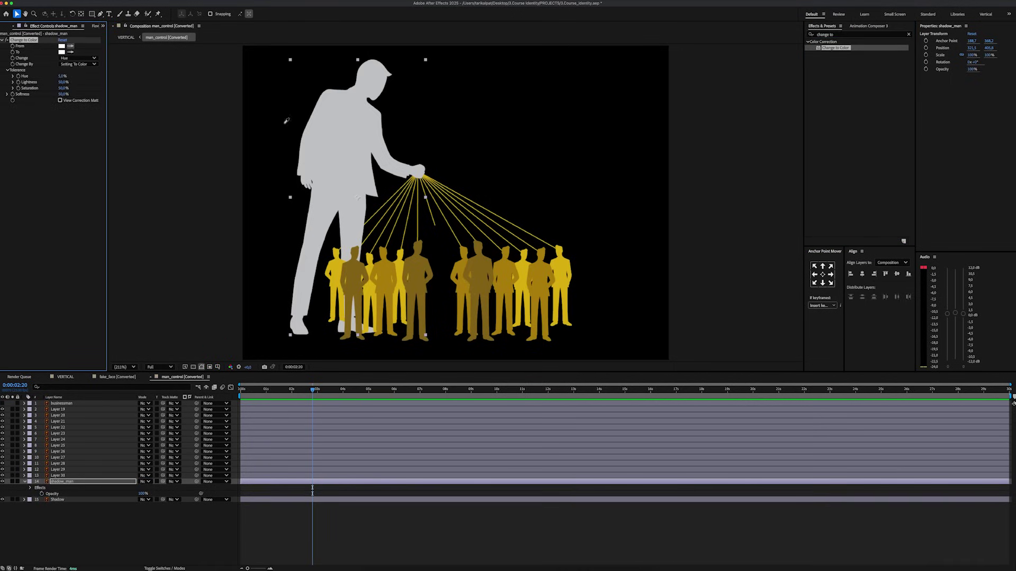
click(79, 57)
click(79, 77)
click(61, 52)
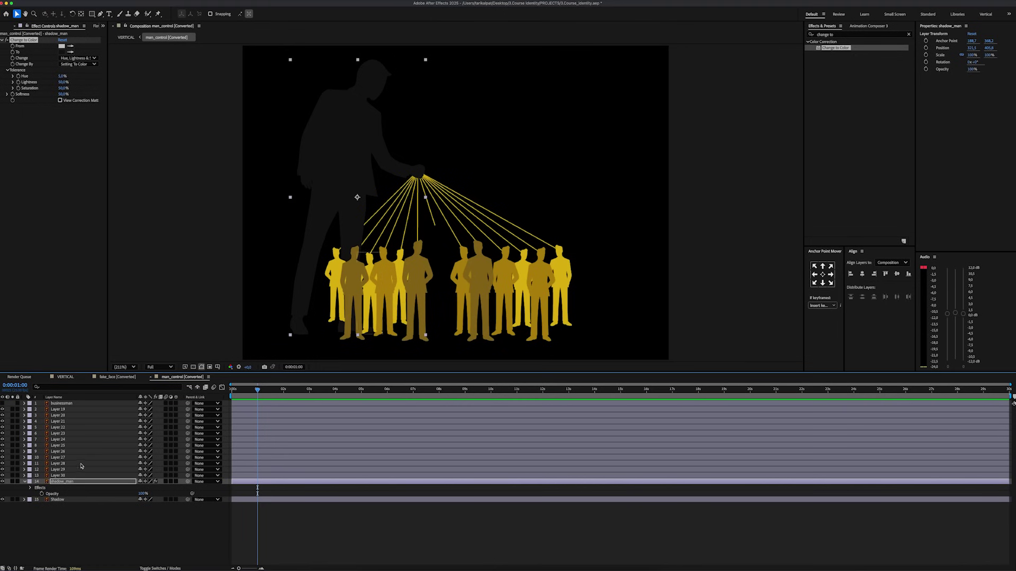
- Keyframe an opacity fade-in on Layers 19 to 30, reaching 100% at 0:00:00:10
shift+click(81, 465)
key(t)
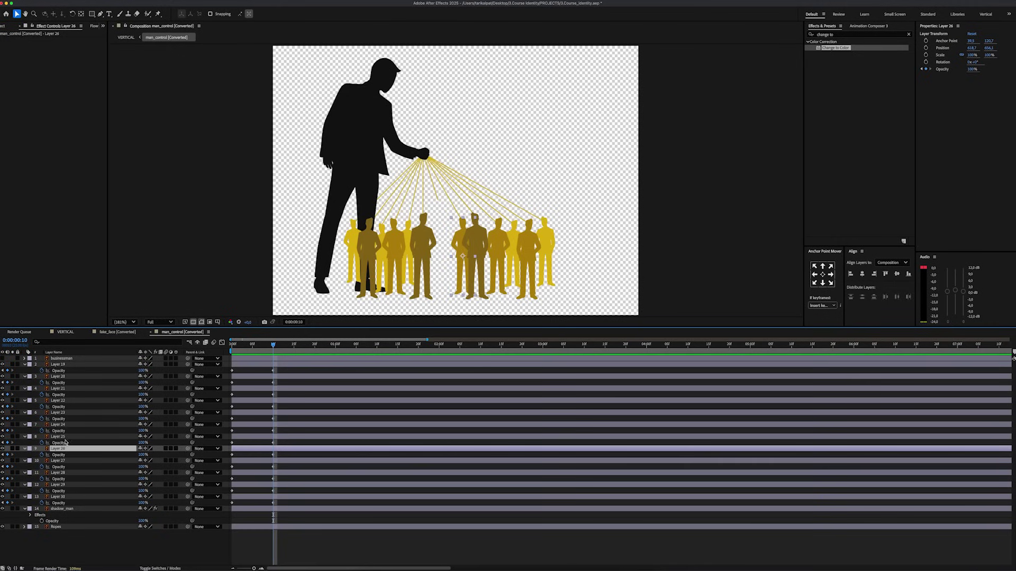
- Select Layers 21, 23, 26 and 29 and give them a Yellow label
super+click(66, 438)
super+click(65, 437)
super+click(67, 425)
super+click(67, 425)
super+click(70, 413)
super+click(73, 401)
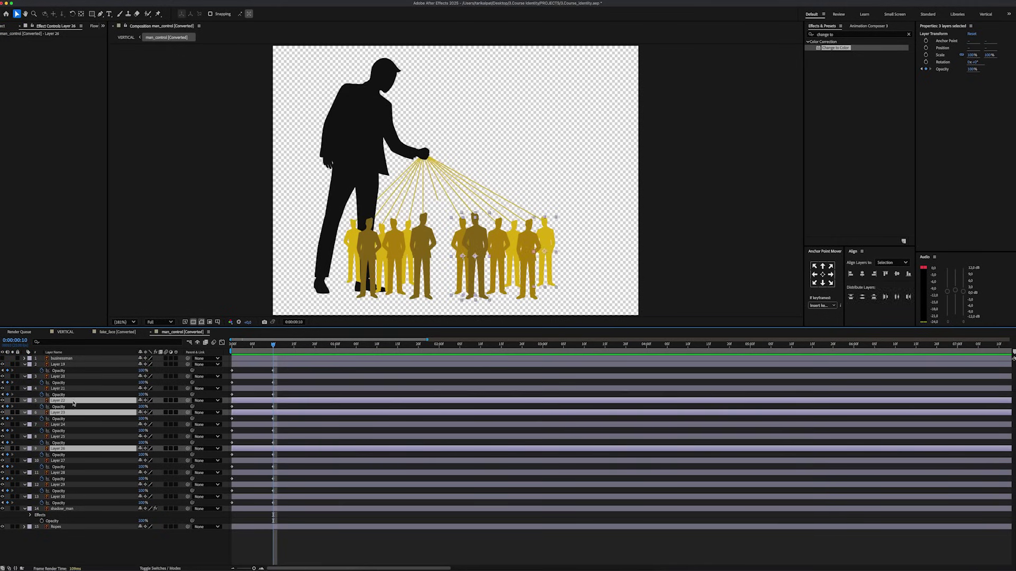
super+click(74, 401)
super+click(74, 389)
super+click(70, 485)
right_click(70, 486)
click(30, 485)
click(29, 485)
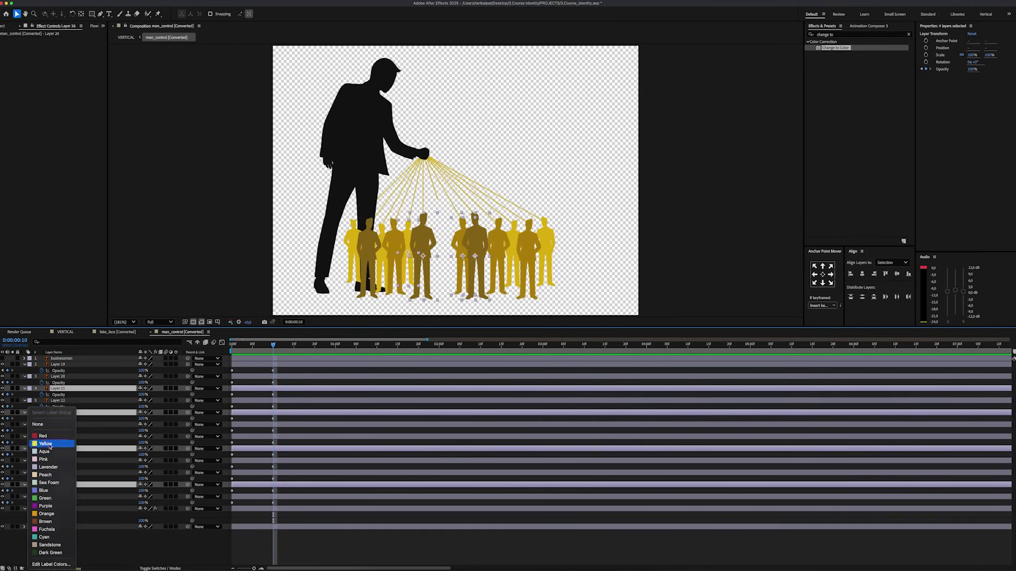
click(50, 445)
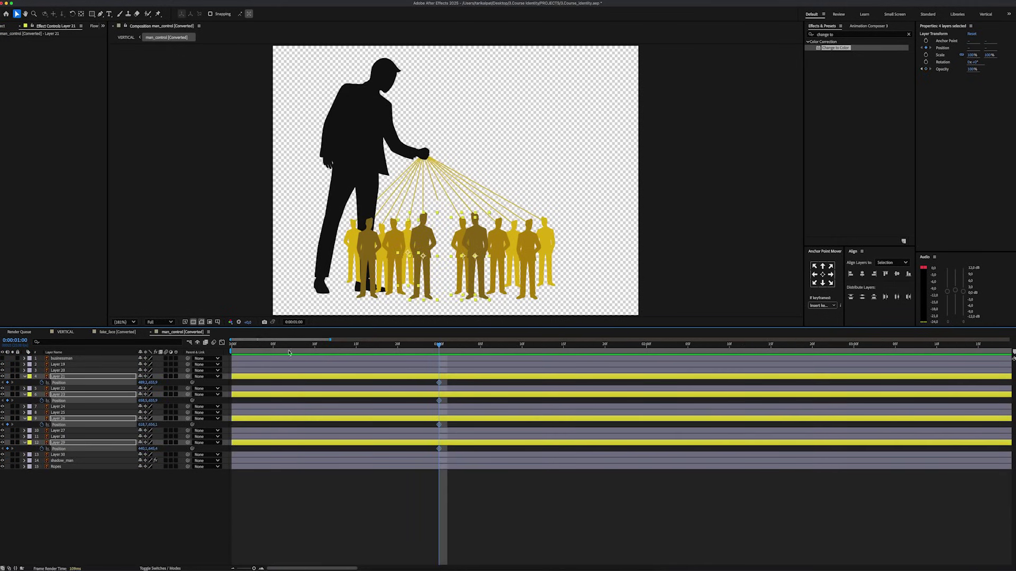
- At 0:00:00:00, offset the horizontal positions of Layers 21, 23, 26 and 29 so each figure starts further outward
drag(281, 347, 231, 346)
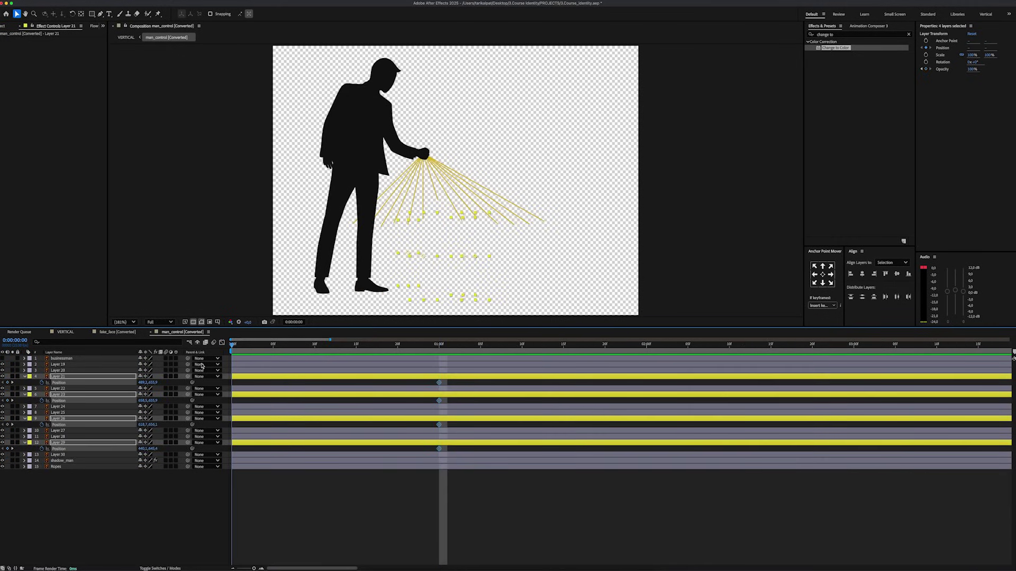
click(174, 492)
click(142, 383)
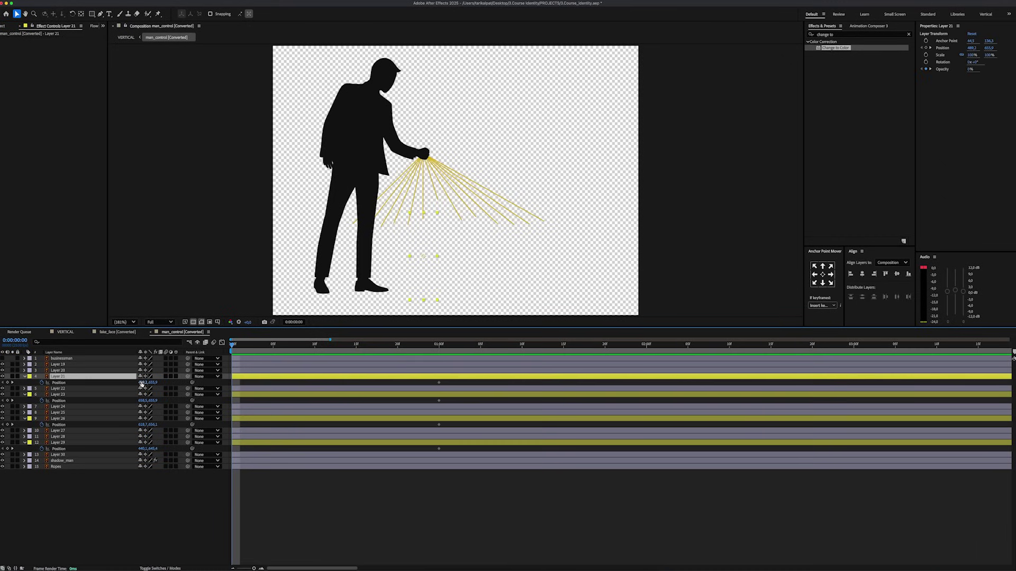
click(113, 400)
click(102, 420)
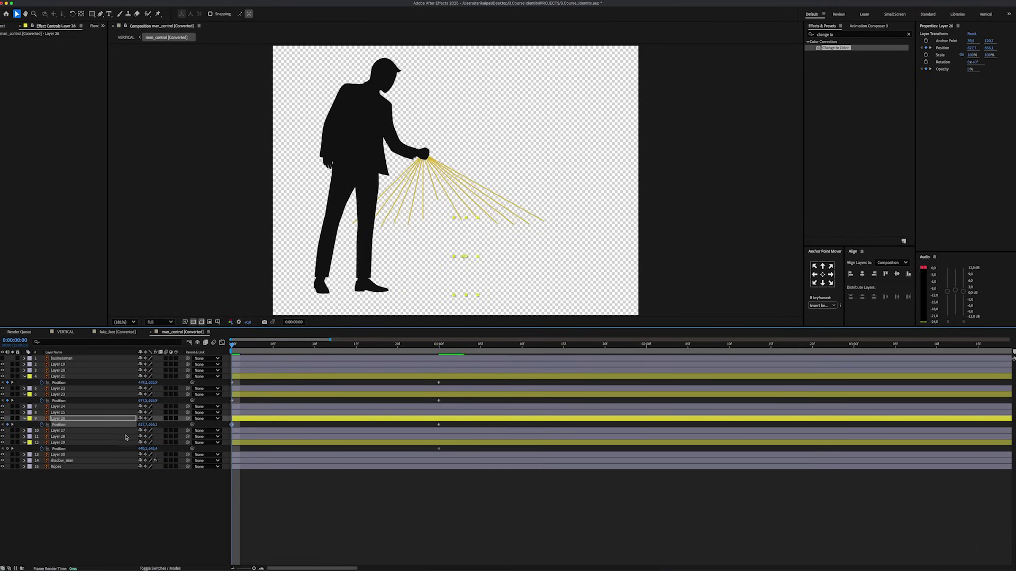
click(137, 448)
- Ease the position keyframes of the four yellow layers, reshape their speed curves in the graph, and preview the motion
drag(447, 379, 230, 451)
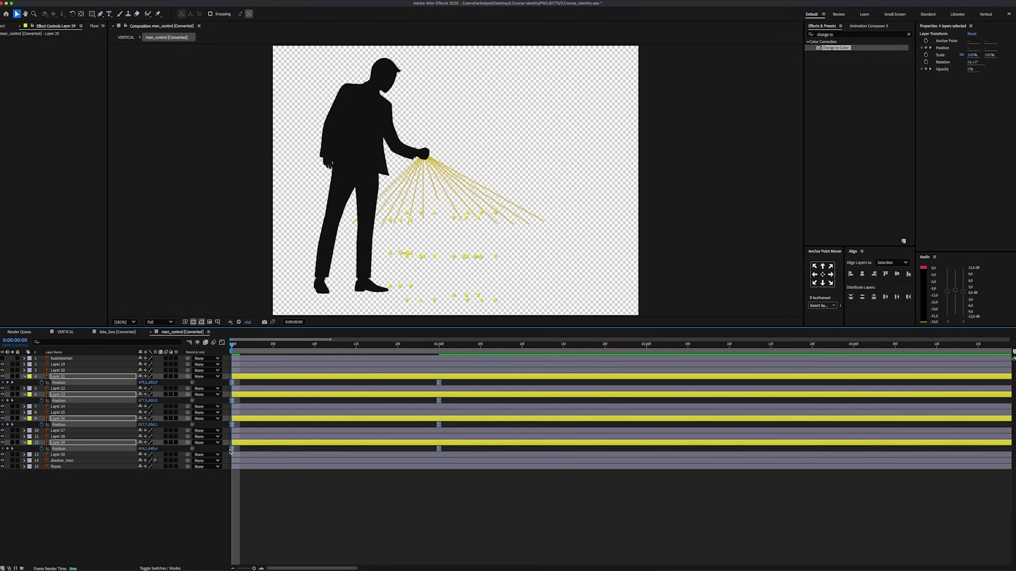
key(shift+F3)
drag(405, 538, 352, 539)
drag(266, 539, 256, 538)
key(space)
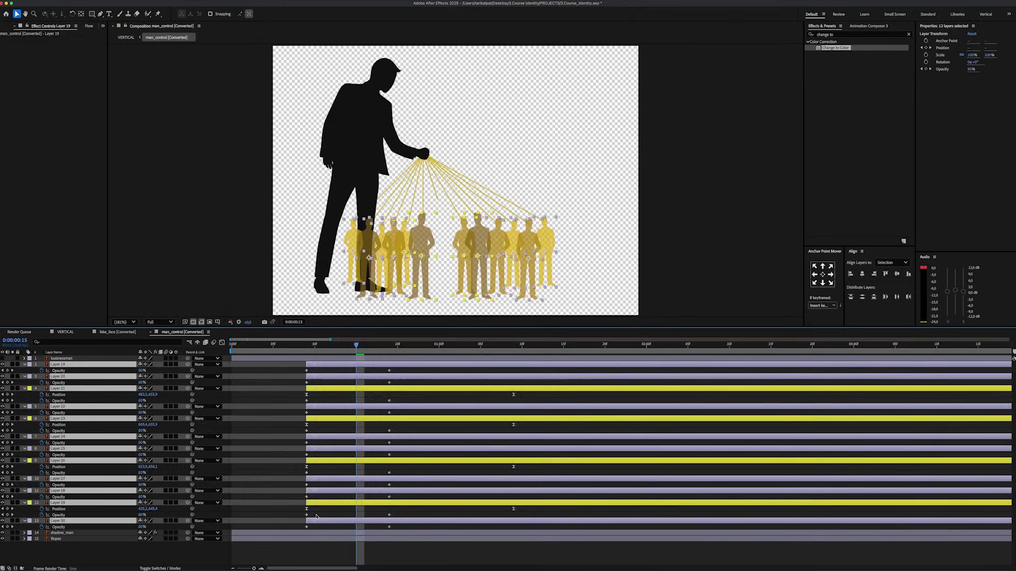
- Stagger the yellow layers after Layer 21, starting Layers 26, 29 and 23 two frames apart in that order
drag(342, 461, 251, 462)
drag(349, 504, 292, 503)
drag(350, 419, 308, 419)
- Stagger the start times of the remaining crowd layers so the figures appear one after another
drag(357, 364, 425, 365)
drag(357, 377, 466, 380)
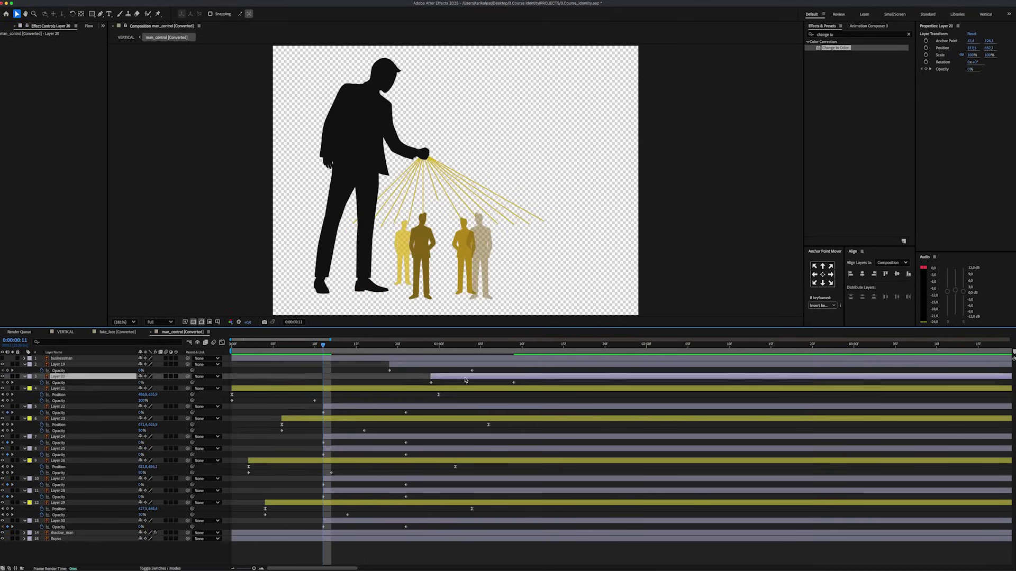
drag(365, 407, 506, 407)
drag(366, 437, 340, 449)
drag(365, 479, 357, 479)
drag(365, 491, 489, 491)
drag(449, 365, 424, 364)
drag(524, 437, 500, 438)
drag(364, 345, 229, 342)
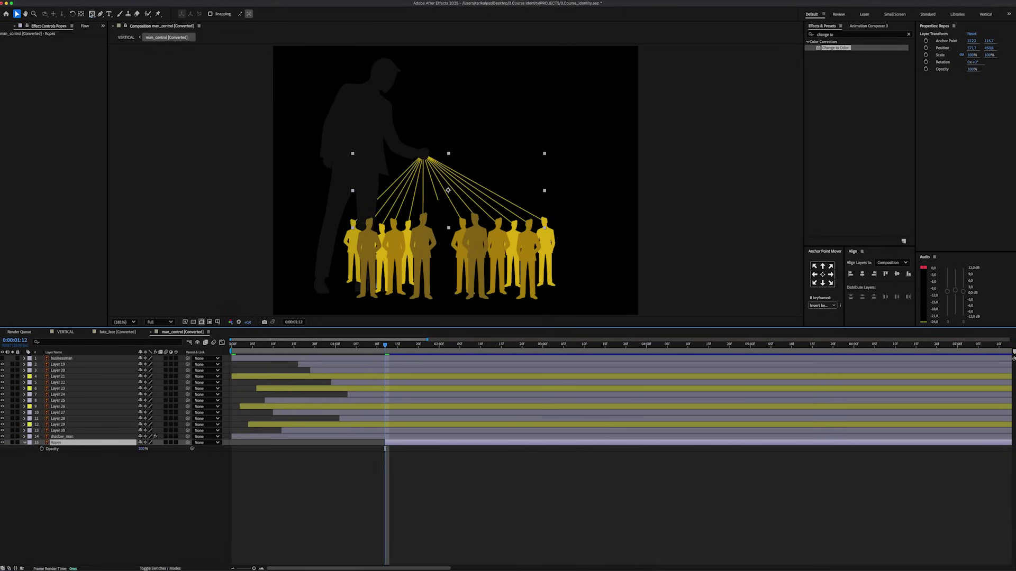
- Mask the Ropes layer with a thin rectangle at the ropes' lower ends and keyframe its path from 0:00:01:12, raising the upper edge at 0:00:01:19
key(q)
drag(321, 111, 428, 153)
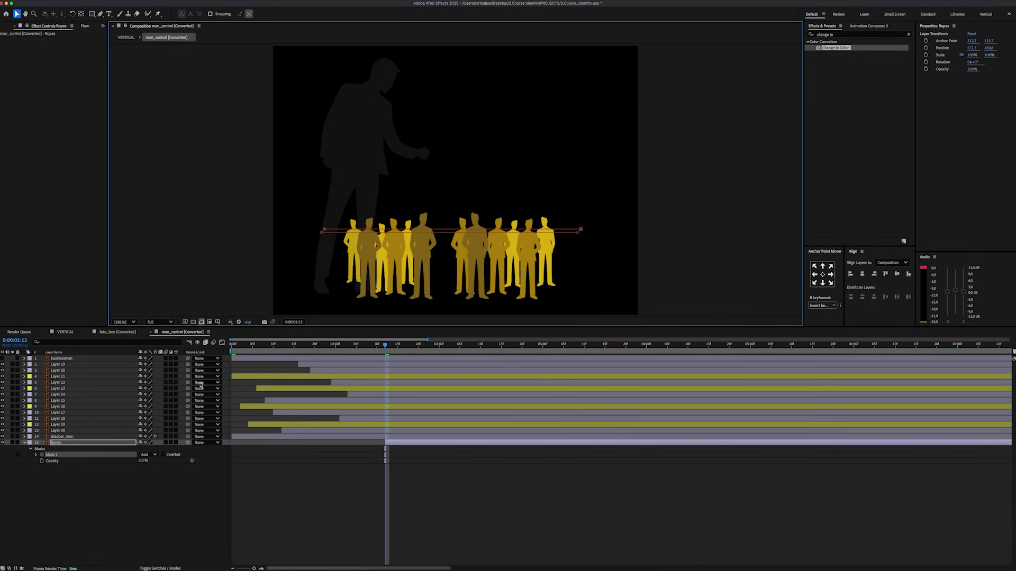
click(47, 455)
drag(386, 345, 414, 345)
drag(324, 229, 324, 223)
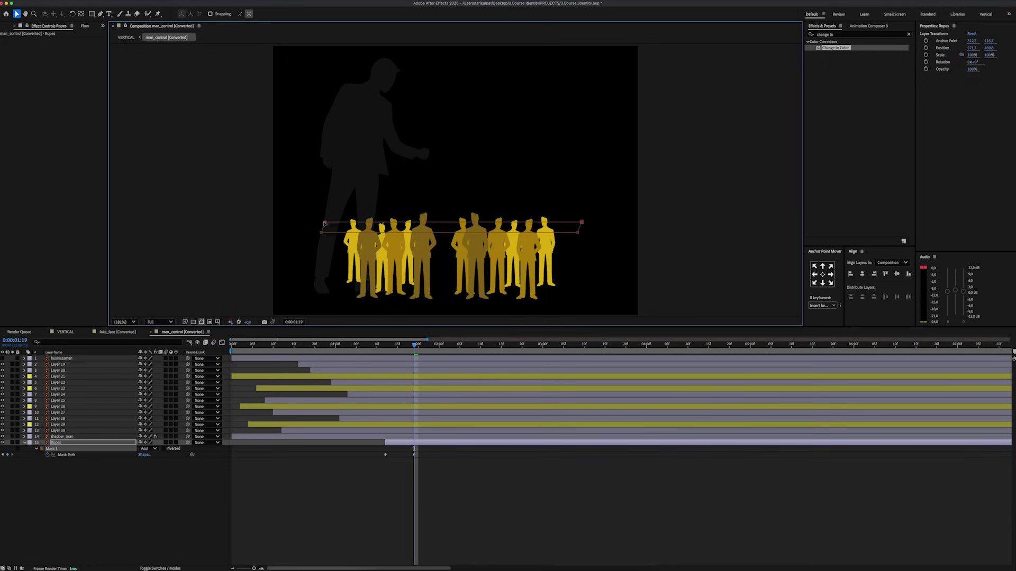
click(402, 345)
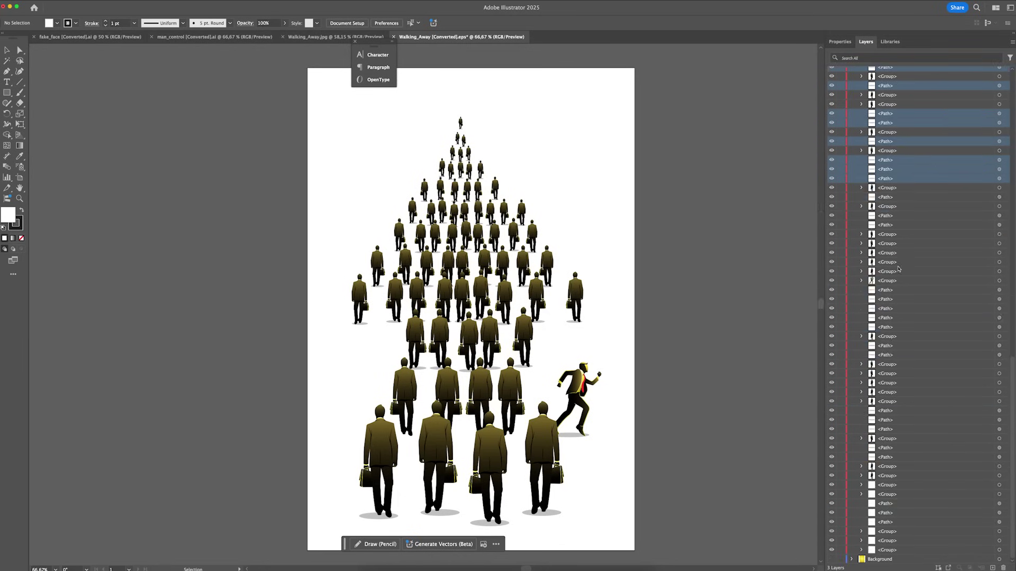
- Switch to Illustrator and delete the ground shadow paths from the Walking_Away [Converted] artwork
super+click(905, 290)
super+click(908, 513)
super+click(908, 520)
key(Delete)
- Split the remaining Walking_Away figures out of their parent group into separate top-level layers
scroll(908, 317, up, 20)
click(999, 81)
click(851, 72)
click(977, 72)
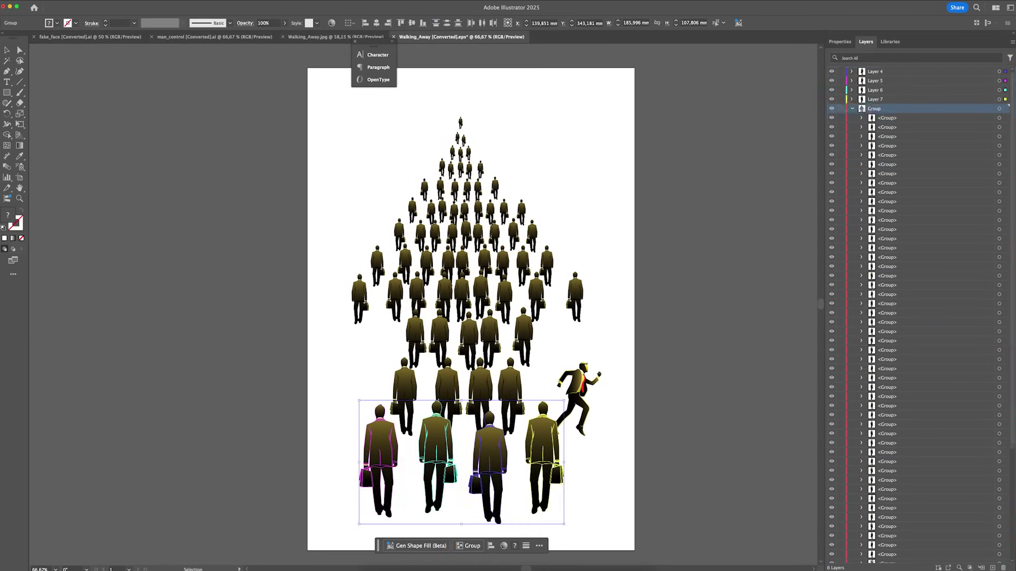
shift+click(890, 119)
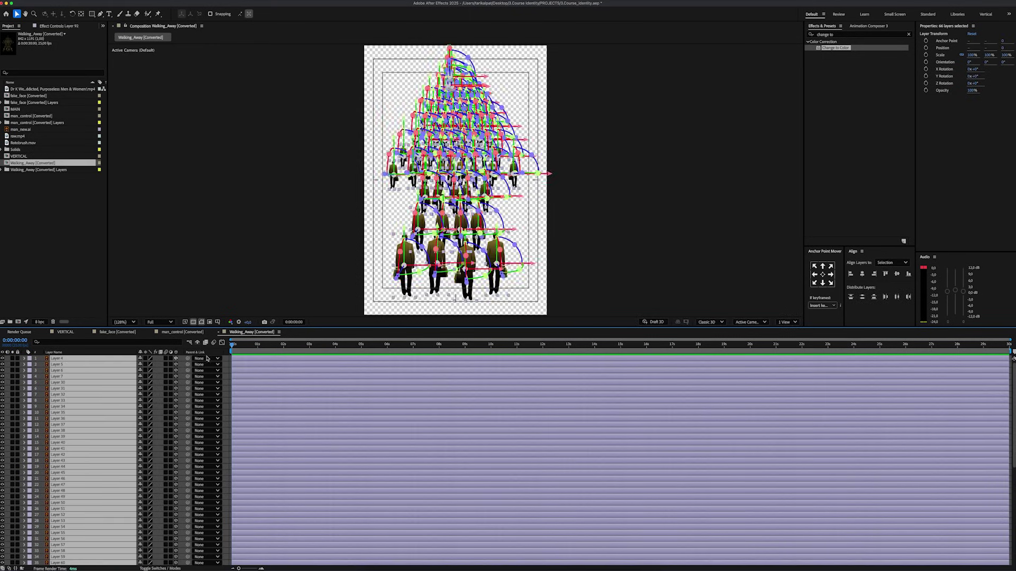
- Switch to After Effects, add a new camera to the Walking_Away composition and display it in a two-view layout
key(super+shift+a)
right_click(228, 358)
mouse_move(248, 360)
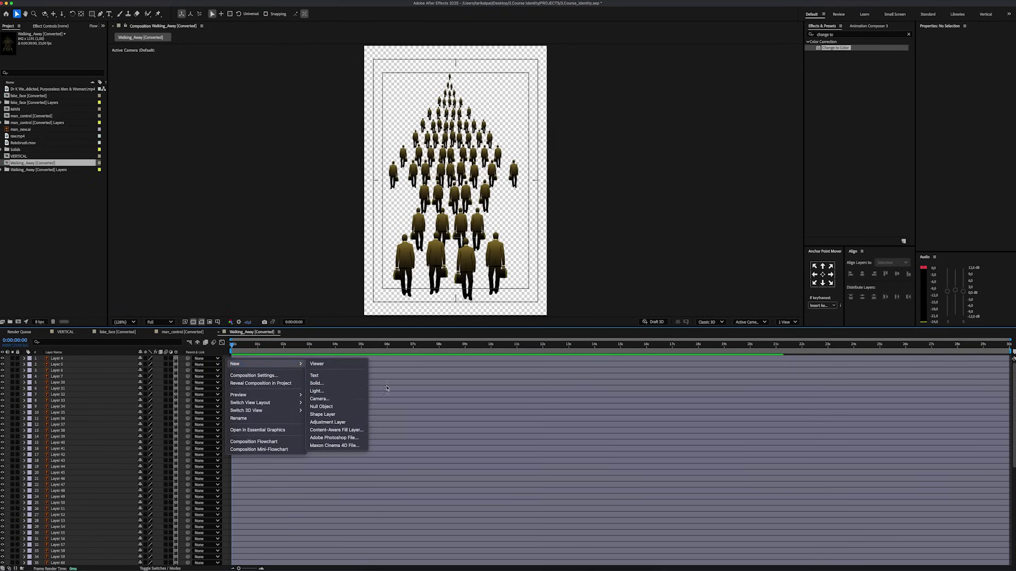
click(328, 393)
click(612, 359)
click(783, 322)
click(760, 336)
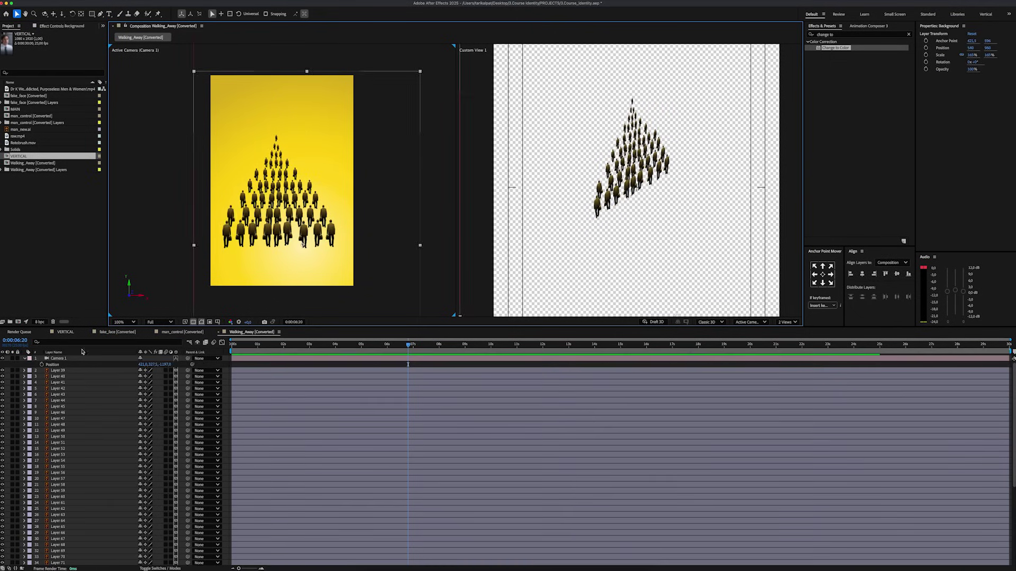
- Start Position and Orientation keyframes for Camera 1 at 0:00:06:20
drag(231, 214, 234, 215)
click(294, 174)
click(251, 186)
click(24, 359)
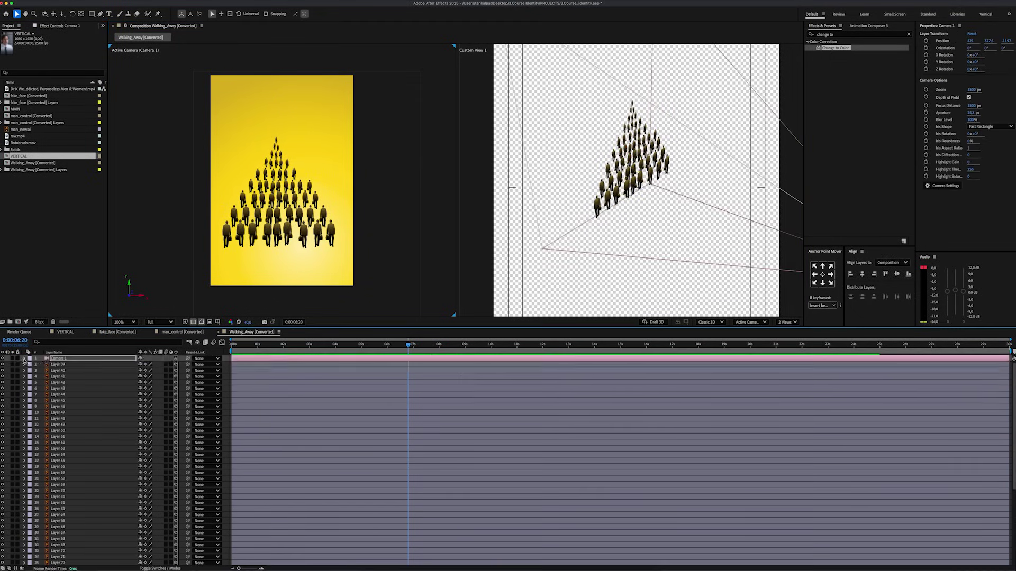
click(24, 359)
click(41, 371)
click(409, 377)
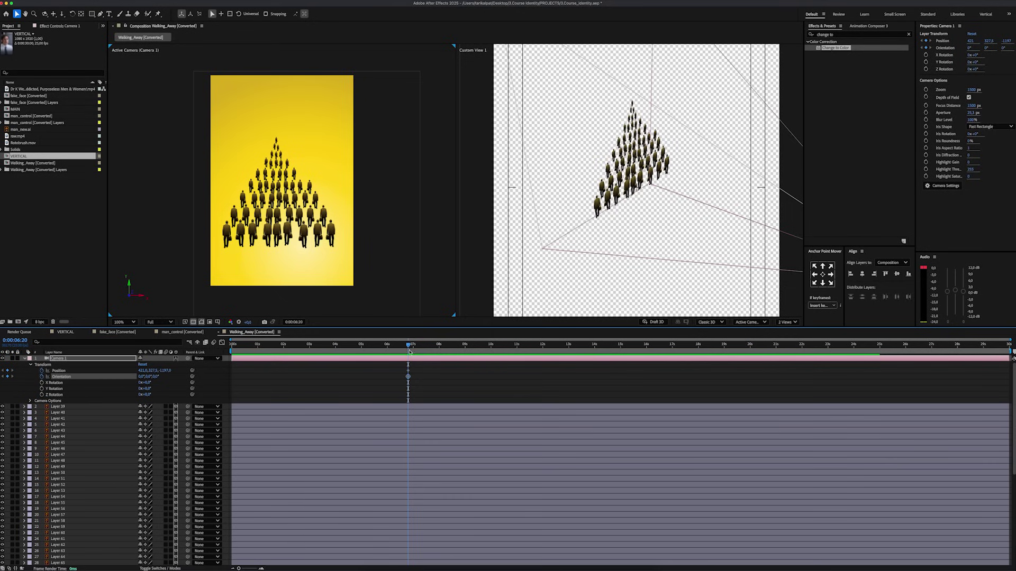
- Keyframe Camera 1's opening position at 0:00:00:00 closer to the figures at the tip of the crowd
drag(164, 371, 301, 372)
mouse_move(141, 371)
mouse_down()
mouse_move(132, 372)
mouse_move(143, 372)
mouse_up()
click(245, 407)
key(shift+slash)
mouse_move(233, 345)
mouse_down()
mouse_move(250, 347)
mouse_move(256, 363)
mouse_move(232, 365)
mouse_up()
- Label the second row of figures, Layers 67 and 68, red and the third row, Layers 90 to 92, yellow
scroll(252, 409, down, 10)
click(272, 189)
shift+click(289, 195)
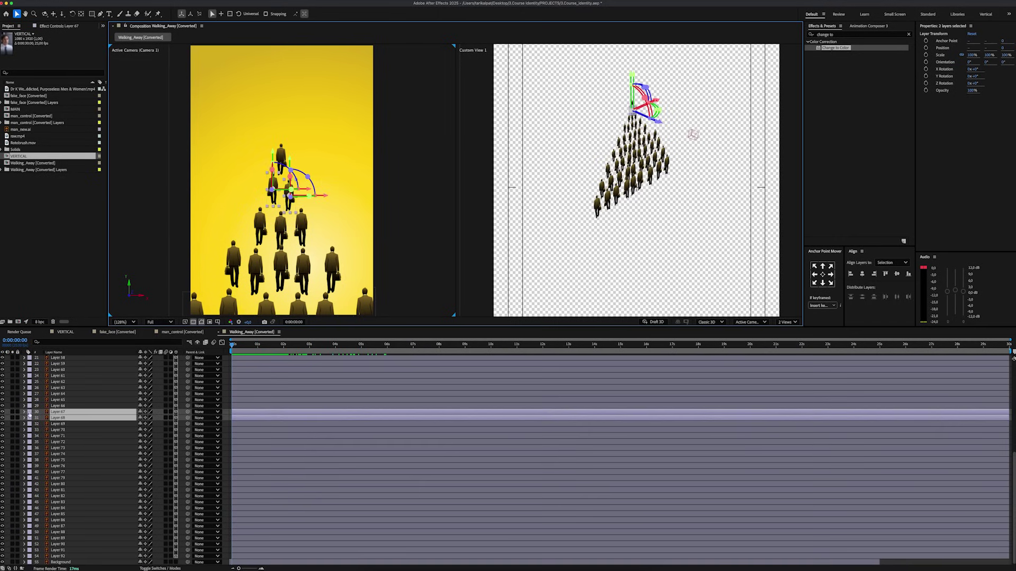
click(30, 413)
click(43, 436)
click(45, 444)
- Label Layers 85 to 89 aqua and Layers 79 to 84 peach, moving the labelled rows up to group the stack by row
drag(60, 550, 72, 409)
click(29, 544)
click(43, 452)
drag(232, 345, 252, 345)
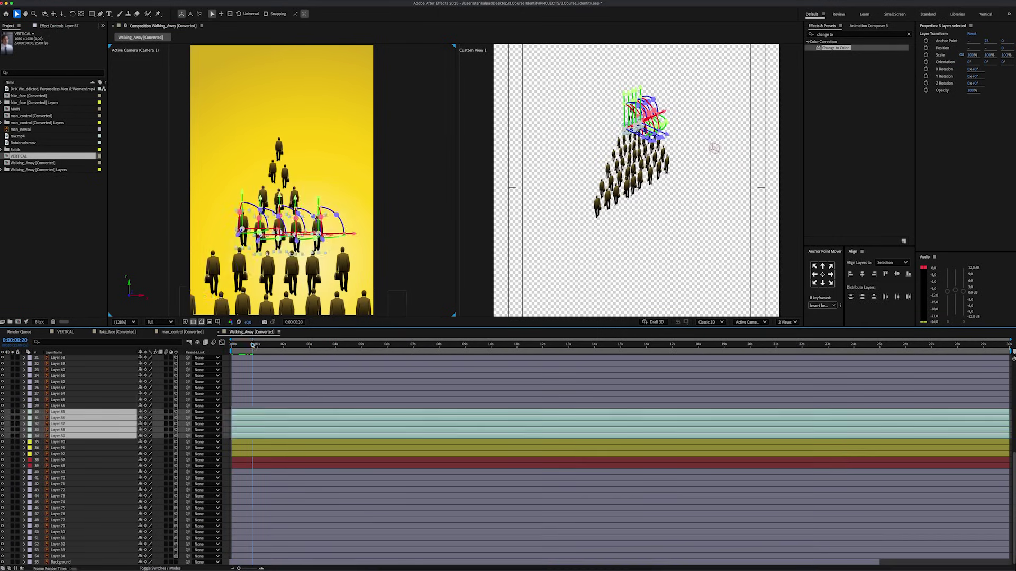
drag(63, 544, 80, 414)
click(29, 424)
click(46, 475)
- Label the row of Layers 69 to 77 blue and move it directly above the peach row in the stack
drag(252, 345, 287, 345)
super+click(72, 514)
shift+click(72, 550)
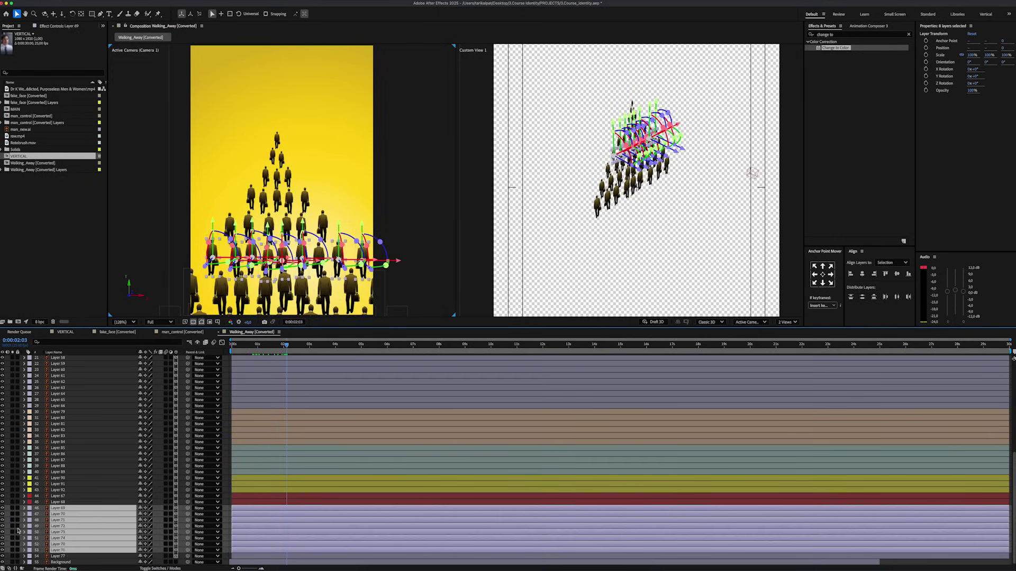
click(30, 545)
click(46, 492)
drag(63, 544, 80, 410)
drag(287, 345, 320, 345)
- Label the row of Layers 57 to 65 green and move it down directly above the blue row
scroll(74, 450, up, 5)
click(69, 453)
super+click(73, 448)
super+click(72, 441)
click(29, 447)
click(46, 499)
drag(66, 465, 82, 498)
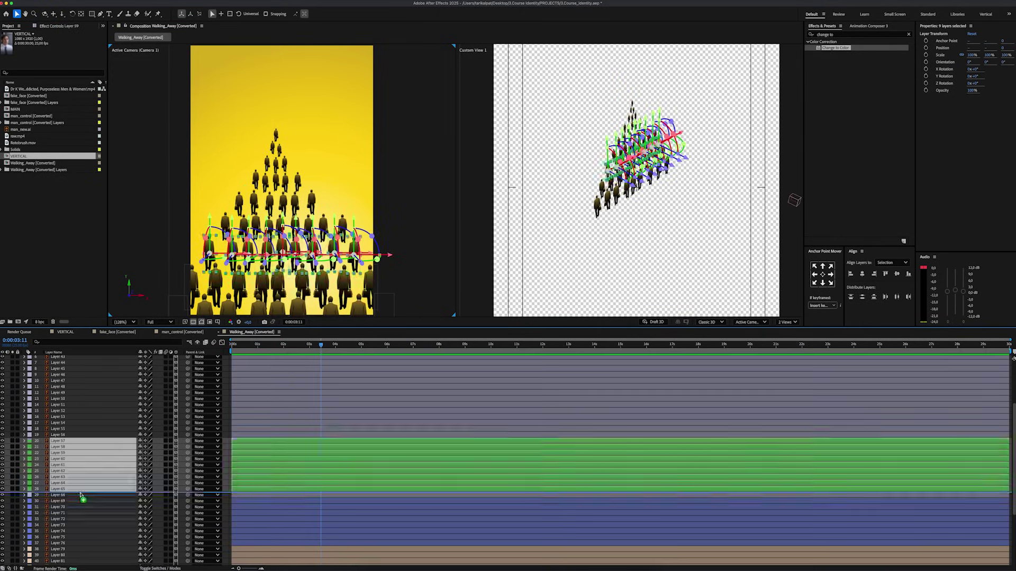
- Label the row of Layers 48 to 56 orange and move it down directly above the green row
drag(320, 345, 366, 345)
click(69, 399)
shift+click(74, 435)
drag(66, 411, 79, 447)
drag(366, 345, 393, 345)
- Move Layer 66 up the stack to the front-row layers that start with Layer 39
scroll(75, 450, up, 5)
click(69, 460)
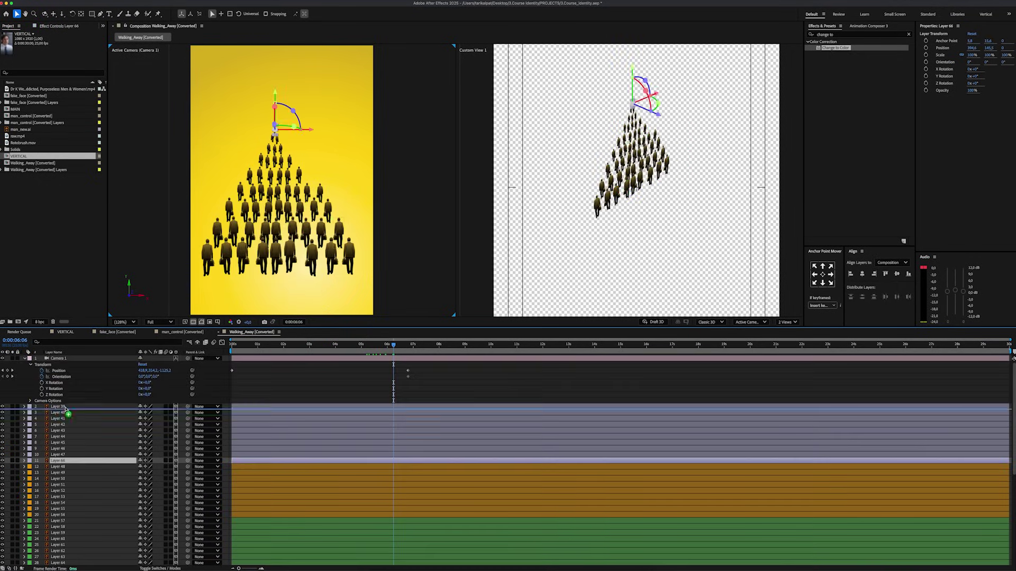
shift+click(66, 406)
scroll(74, 465, down, 10)
- Bring the red row, Layers 67 and 68, forward in depth to Z -30
click(67, 556)
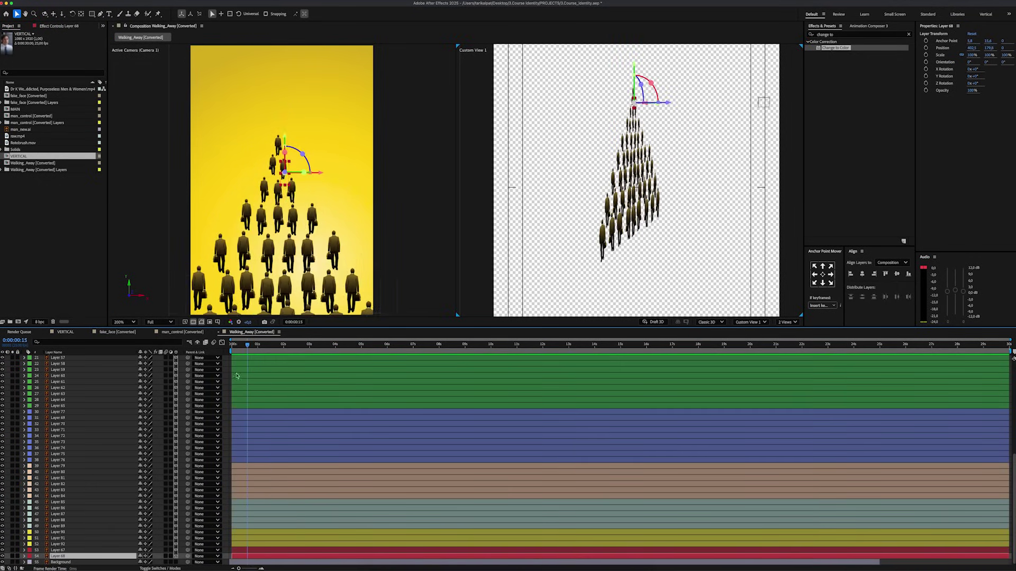
click(88, 550)
key(p)
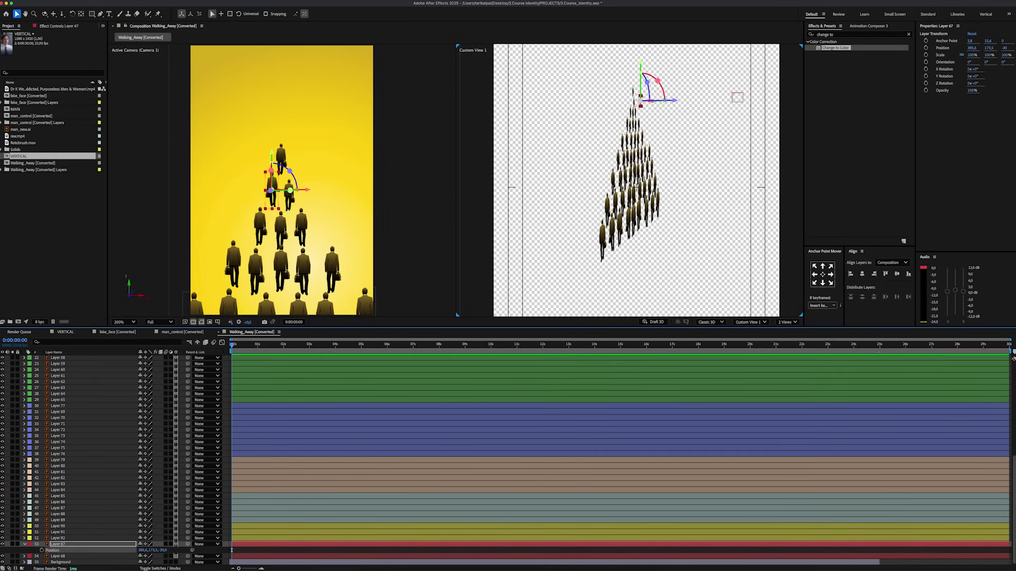
click(91, 556)
key(p)
- Bring the yellow row, Layers 90 to 92, and the aqua row, Layers 85 to 89, farther forward in Z
click(101, 532)
shift+click(95, 520)
key(p)
click(90, 497)
shift+click(89, 472)
key(p)
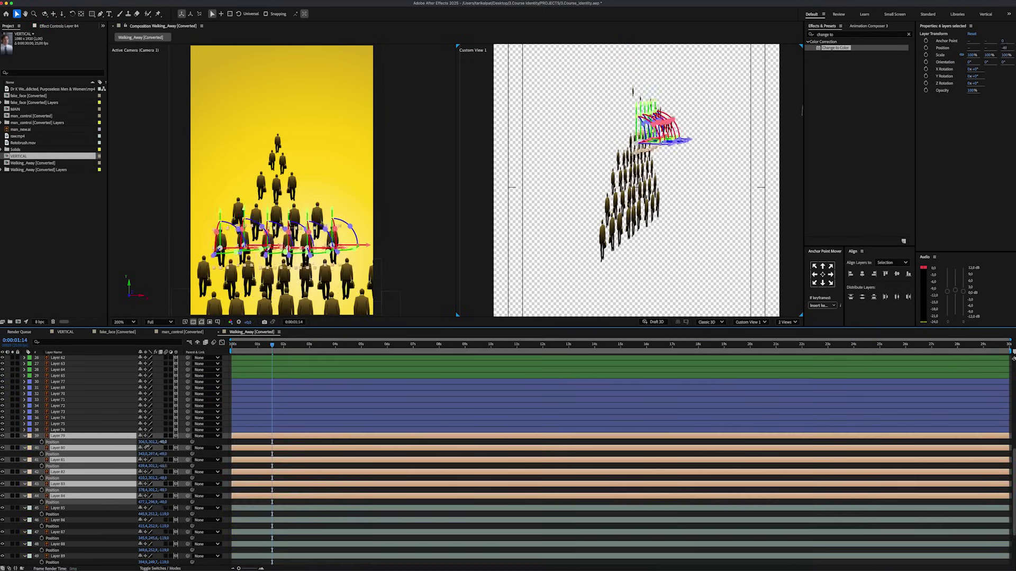
- Offset the peach row and the rows in front of it progressively nearer the camera in Z
drag(146, 446, 116, 448)
click(90, 436)
shift+click(90, 388)
key(p)
click(90, 451)
shift+click(90, 403)
key(p)
drag(164, 404, 119, 416)
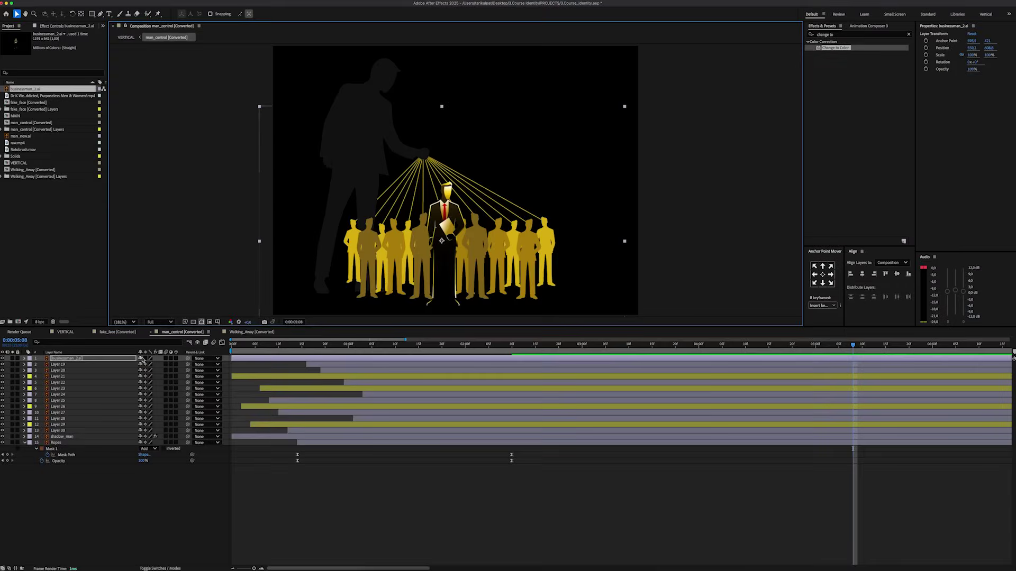
- Hide the businessman_2.ai layer in the man_control composition and select it
click(124, 508)
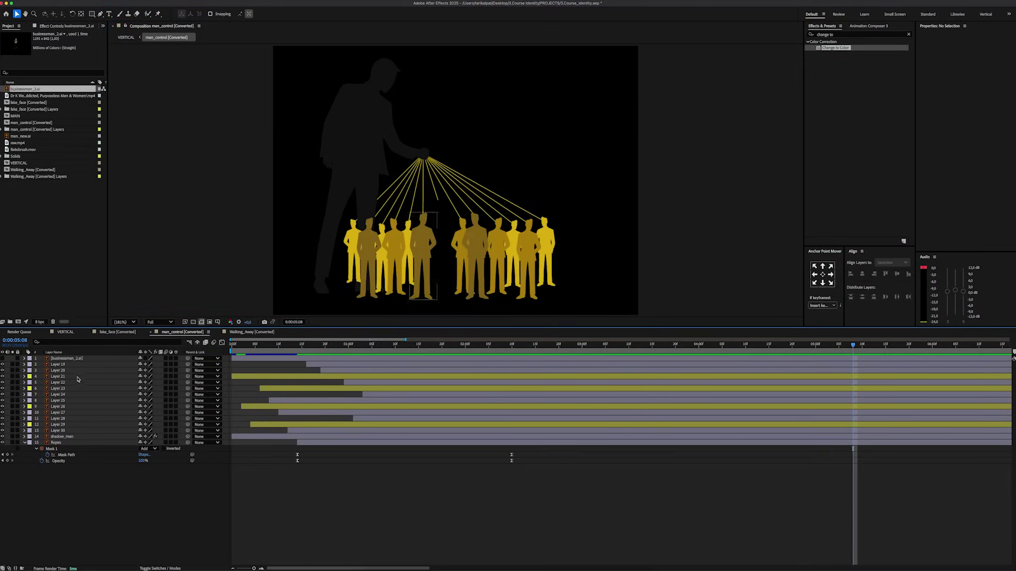
click(88, 352)
click(86, 359)
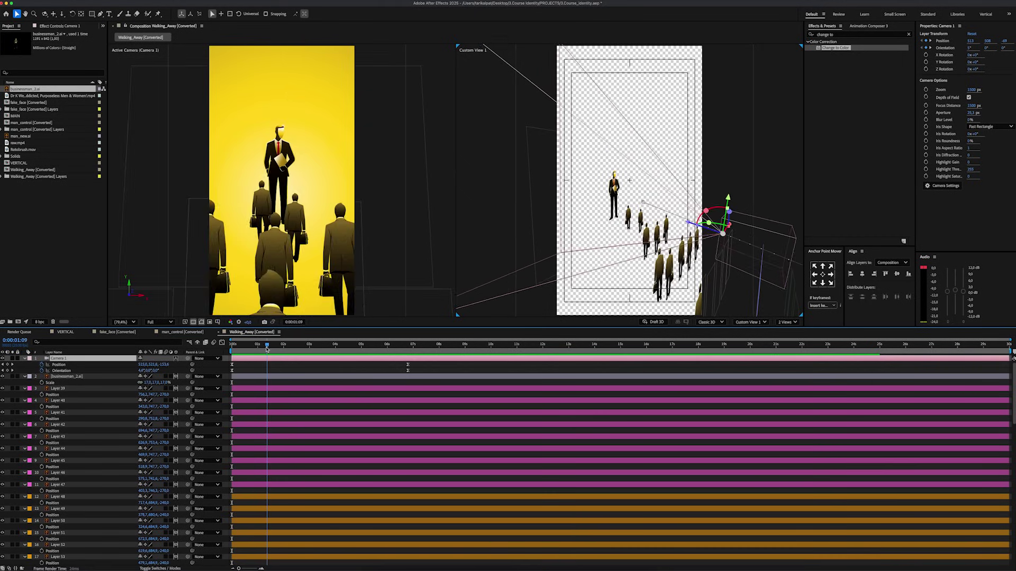
- Keyframe Camera 1's Focus Distance shortly after 0:00:01:06, shift that keyframe slightly earlier, and set another value at 0:00:05:04
drag(267, 349, 256, 350)
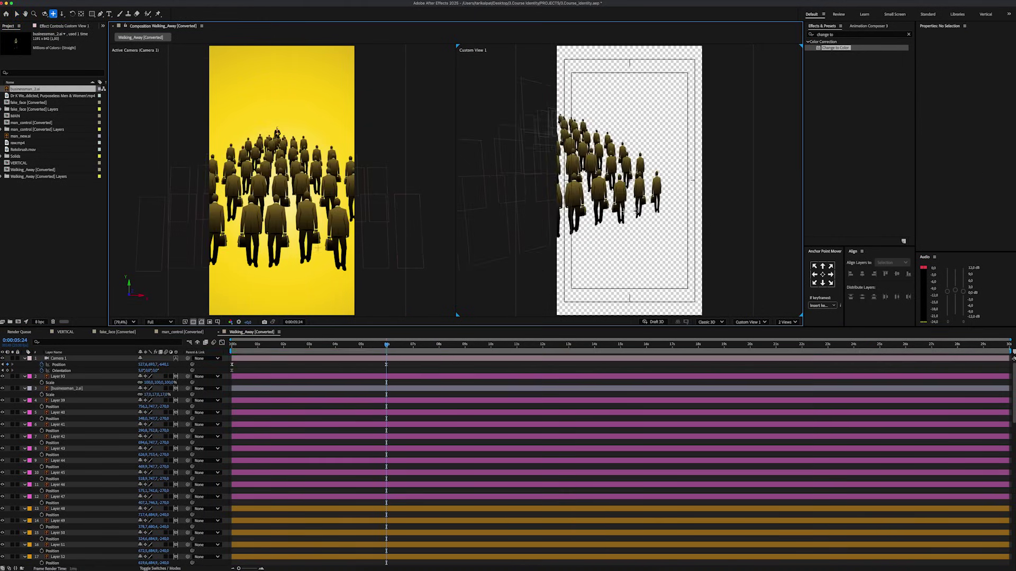
drag(676, 216, 683, 218)
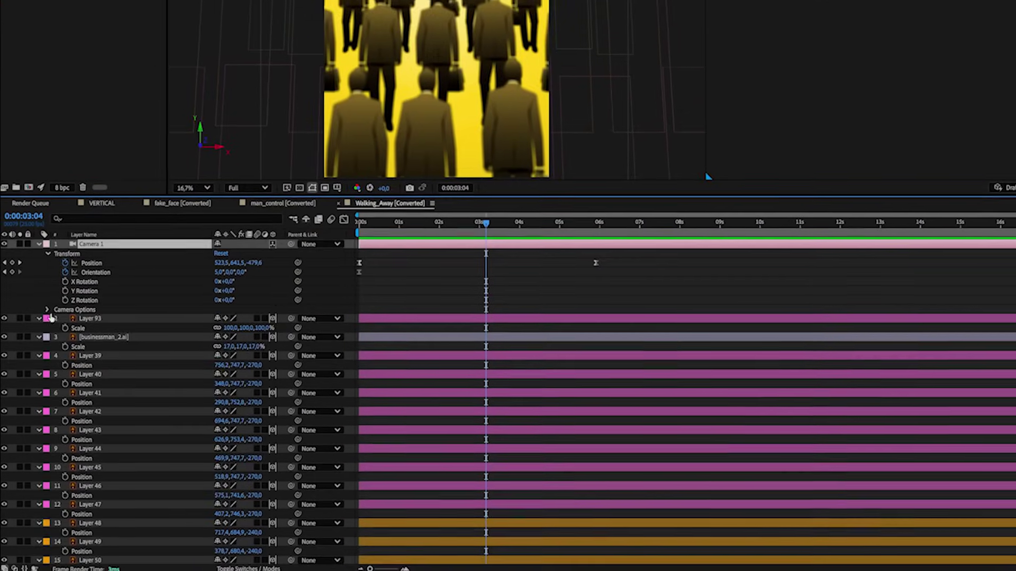
click(48, 311)
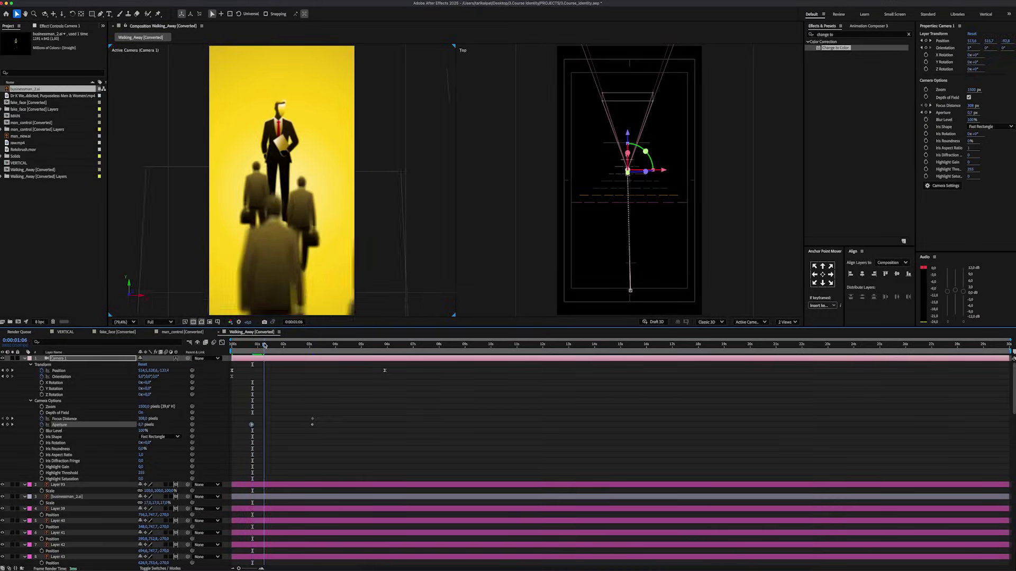
drag(264, 346, 266, 346)
drag(143, 419, 125, 431)
drag(265, 346, 246, 345)
drag(265, 419, 263, 420)
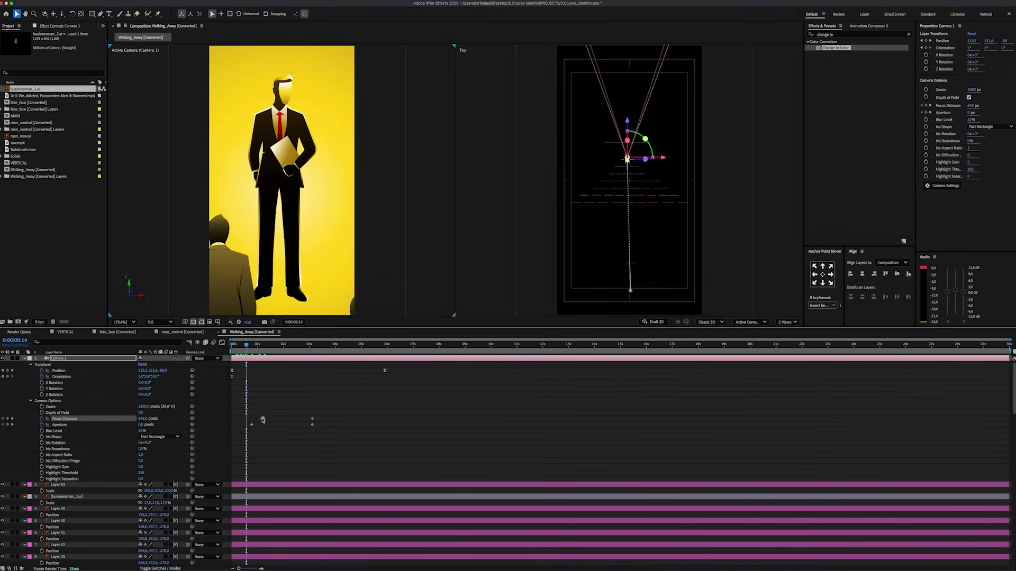
drag(253, 345, 301, 345)
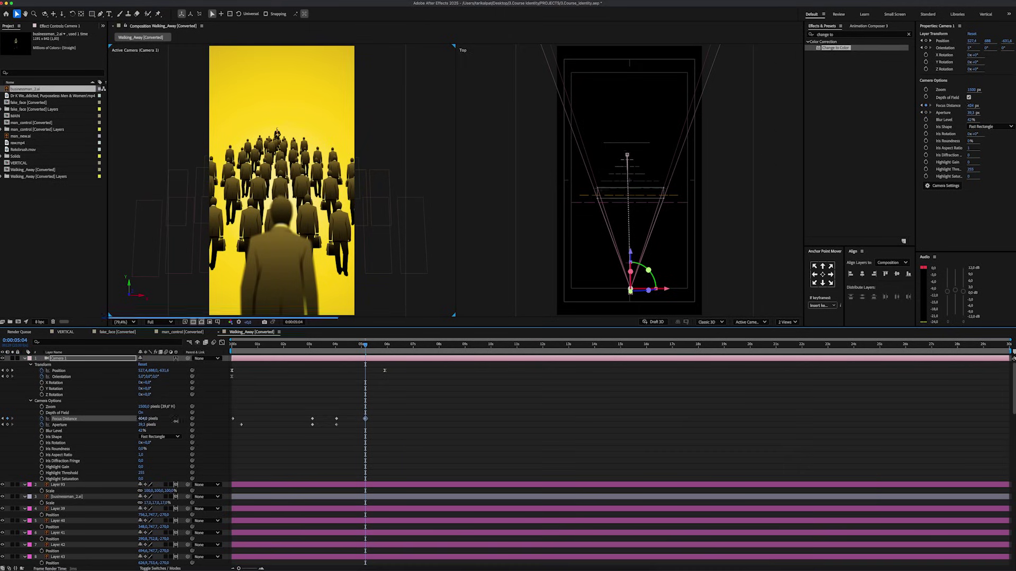
drag(175, 420, 94, 436)
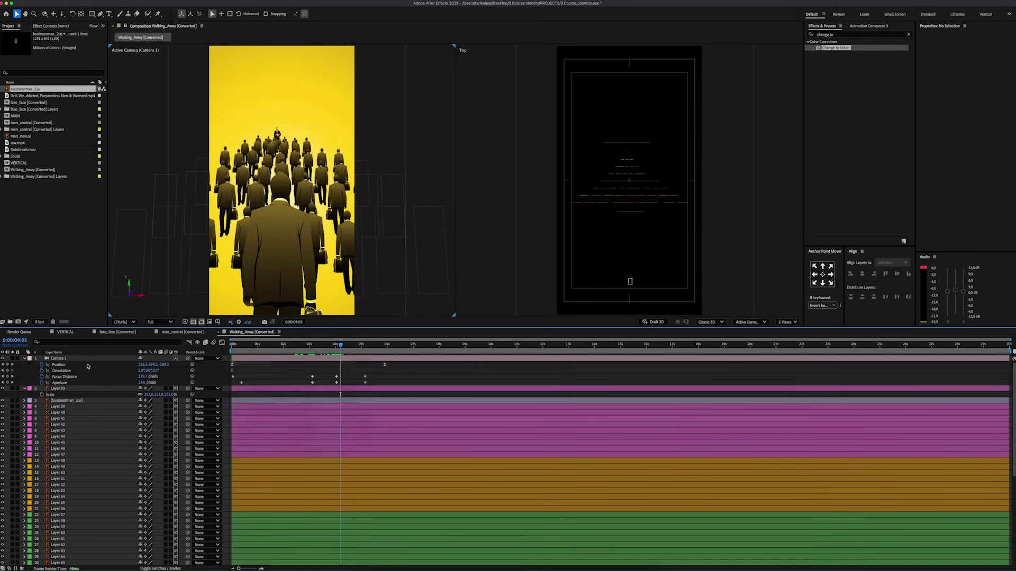
- Parent Camera 1 to a cam_controller null and keyframe the null's Position at 0:00:04:20 and 0:00:13:09, moving it downward
click(70, 360)
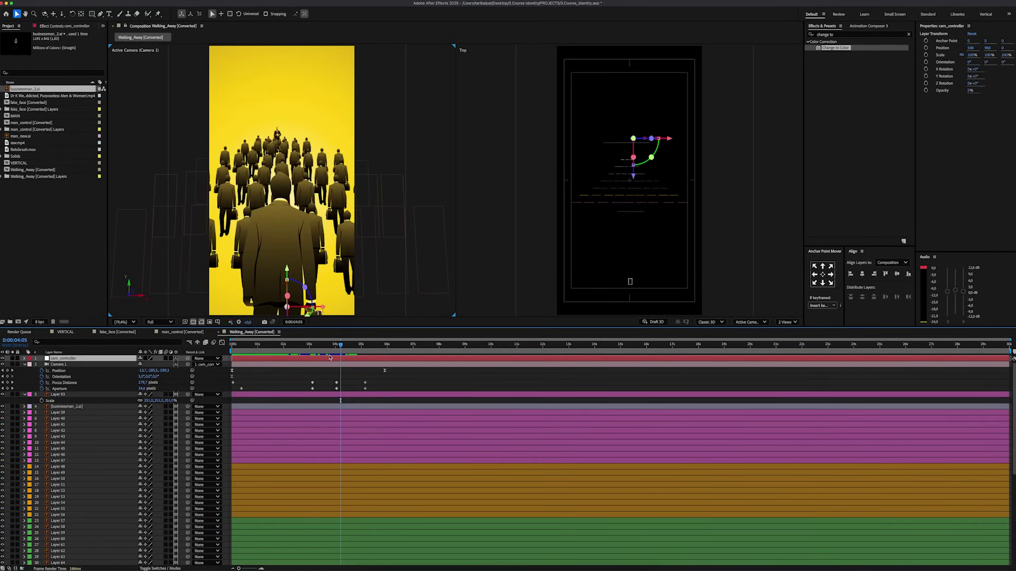
mouse_move(341, 345)
mouse_down()
mouse_move(364, 346)
mouse_move(356, 346)
mouse_up()
key(alt+shift+p)
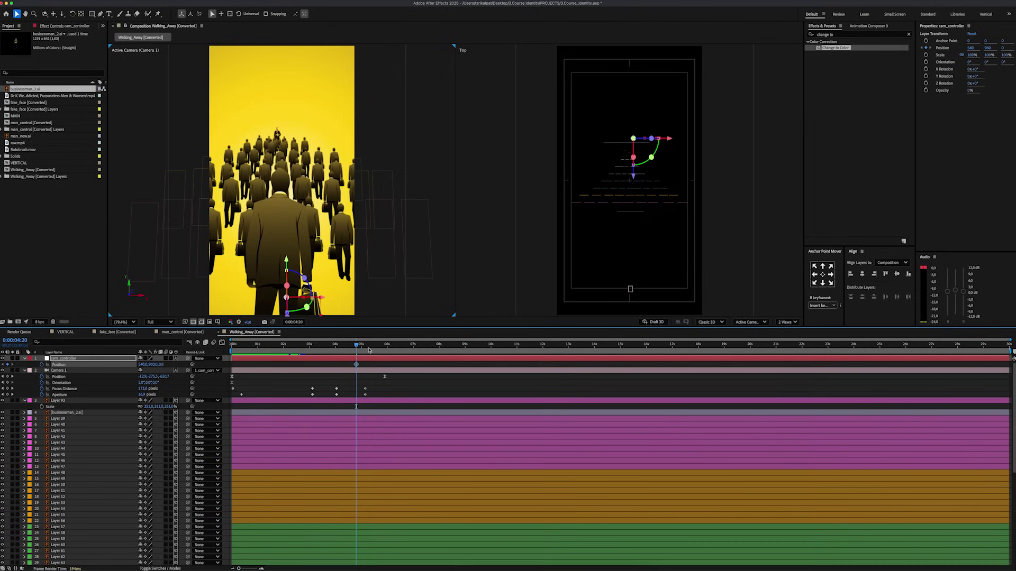
click(533, 345)
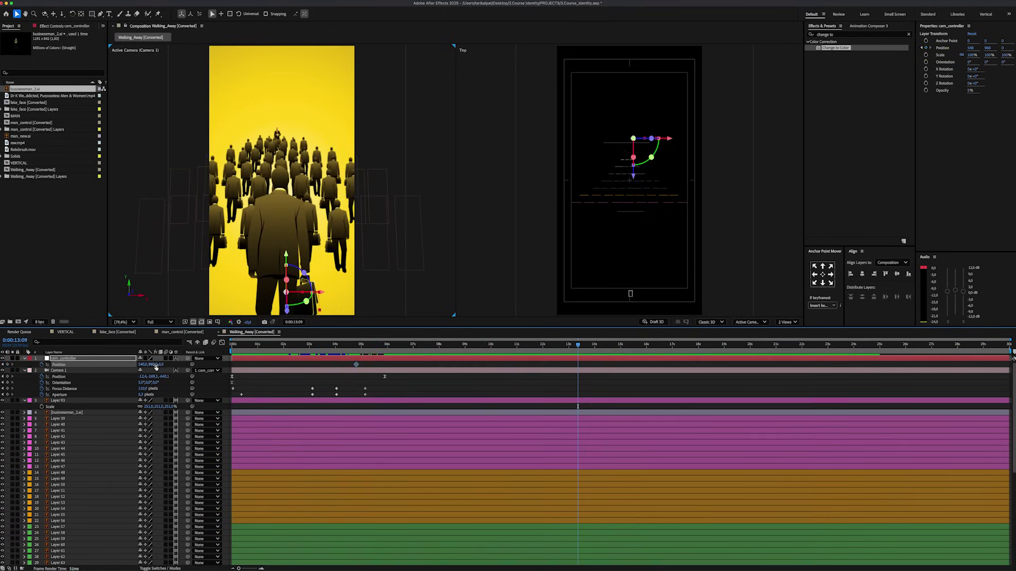
drag(155, 367, 617, 361)
- Apply Easy Ease to both cam_controller Position keyframes and lengthen the ease into the final keyframe on the speed graph
drag(352, 346, 325, 347)
drag(593, 365, 354, 364)
right_click(356, 365)
mouse_move(403, 478)
click(456, 500)
click(353, 346)
click(221, 343)
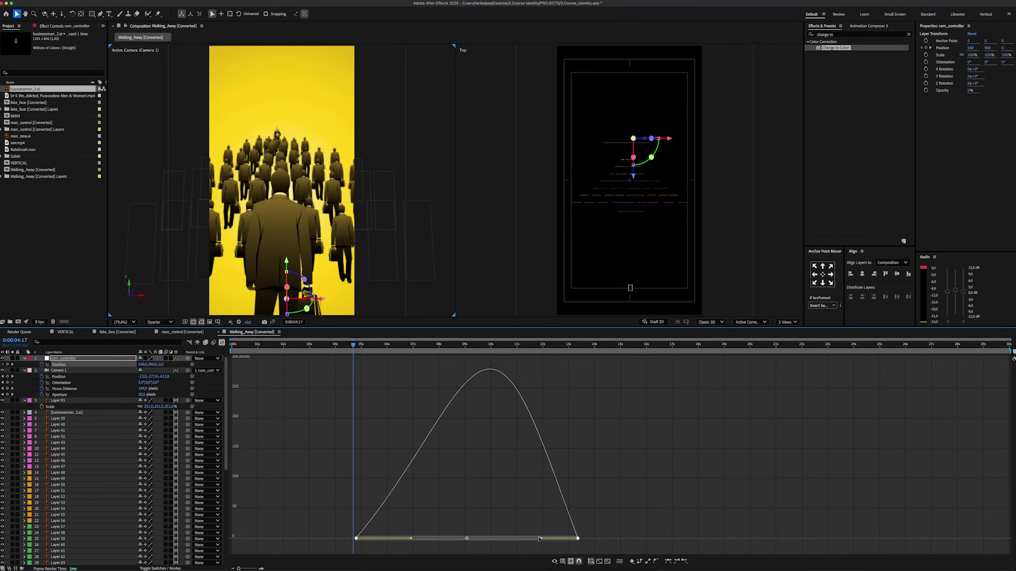
drag(539, 539, 481, 539)
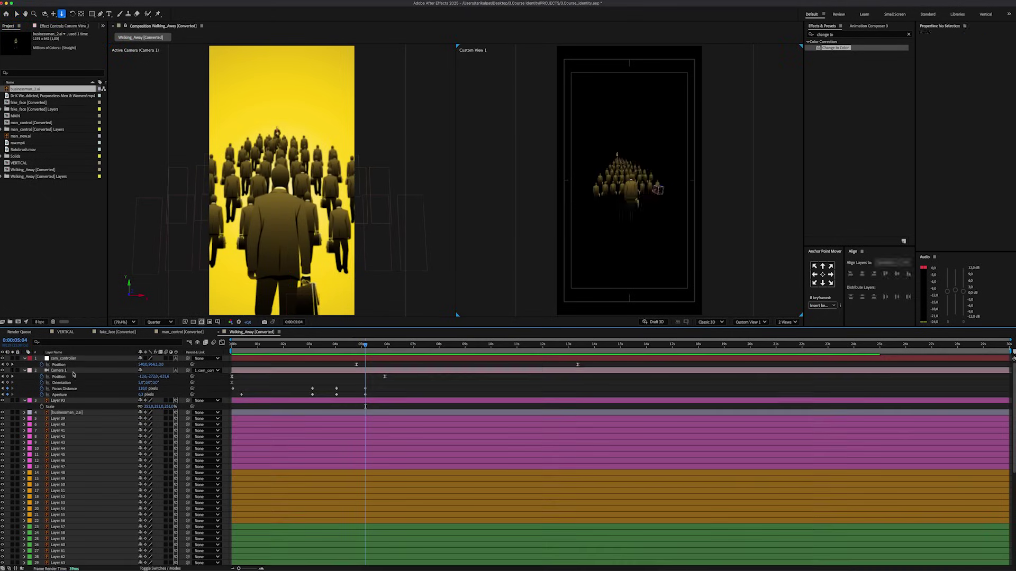
- Keyframe a slight Z Rotation on Camera 1 between 0:00:05:04 and 0:00:07:08 and preview the move
click(71, 372)
key(p)
key(r)
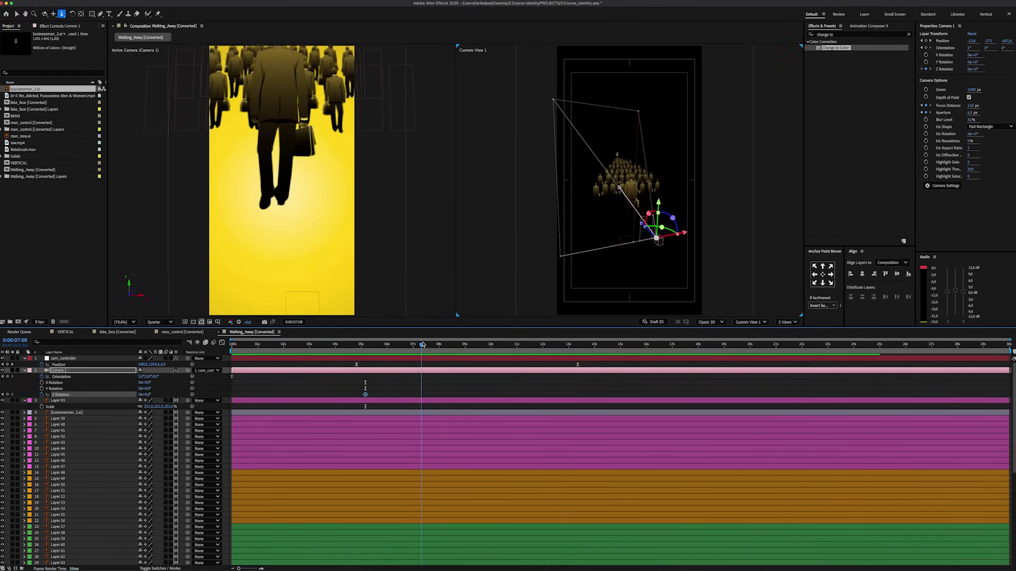
drag(147, 395, 151, 397)
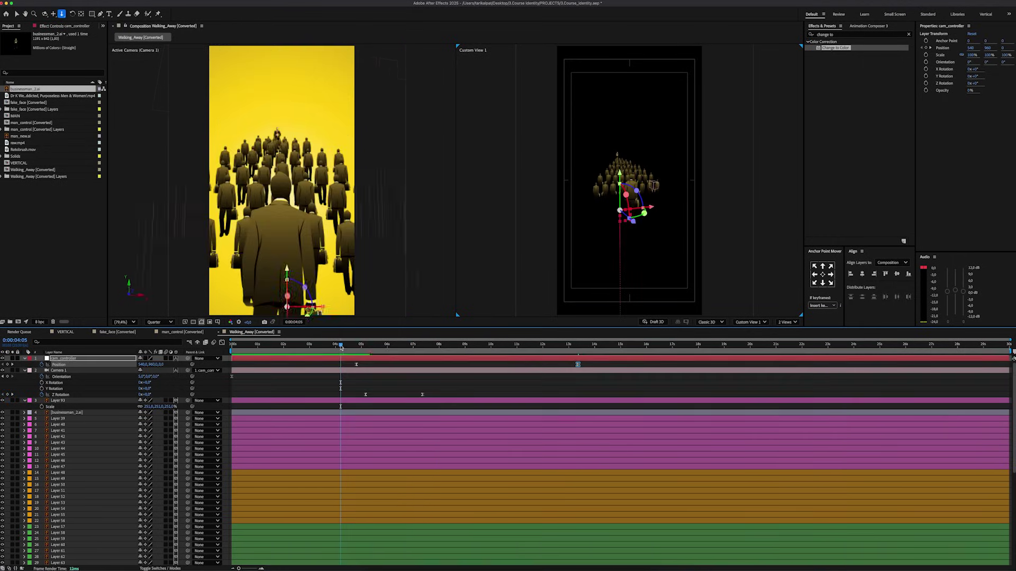
key(space)
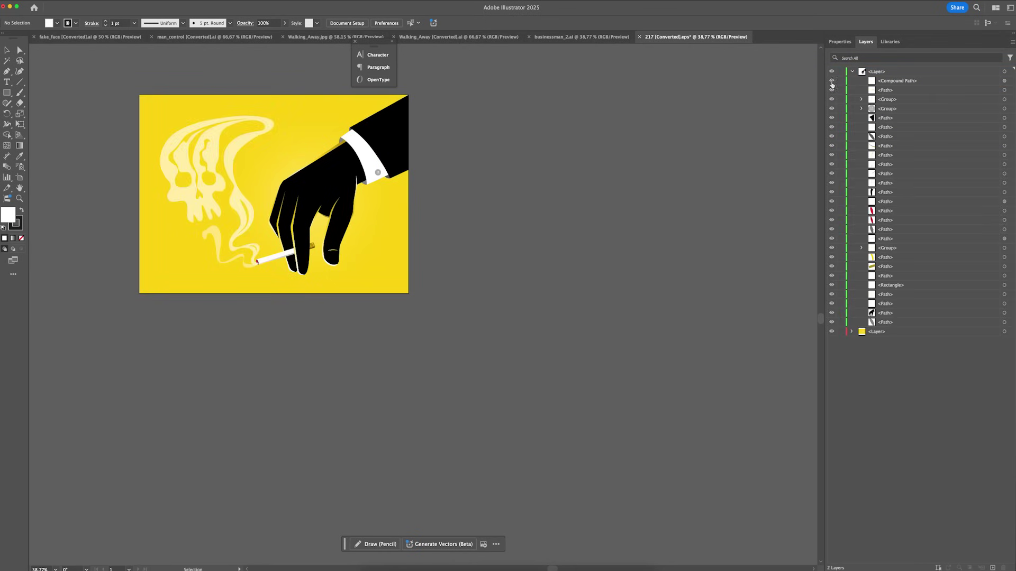
- Switch to Illustrator and remove the skull-shaped smoke and the small smoke wisp from the 217 [Converted] cigarette artwork
key(Delete)
click(220, 246)
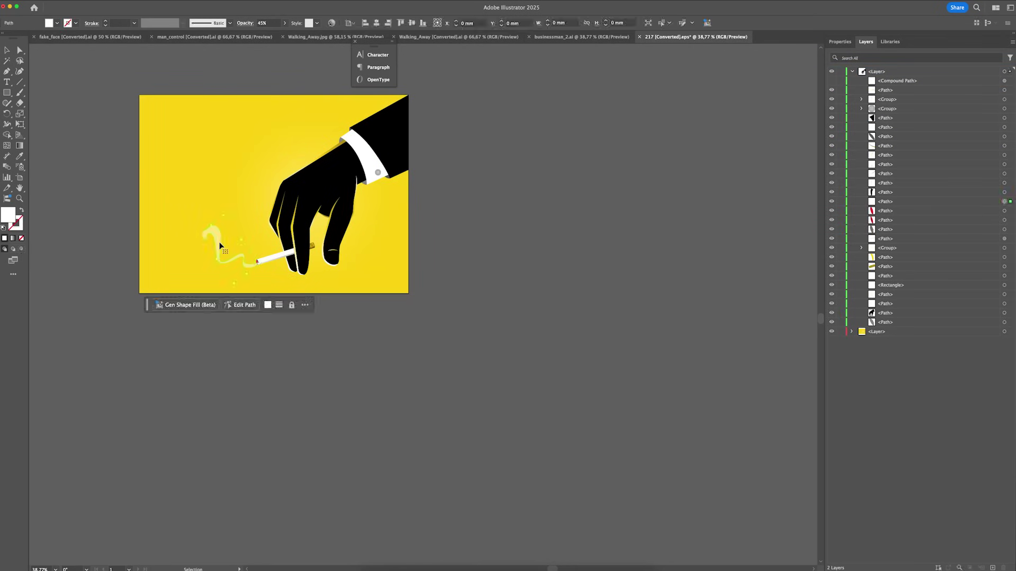
key(Delete)
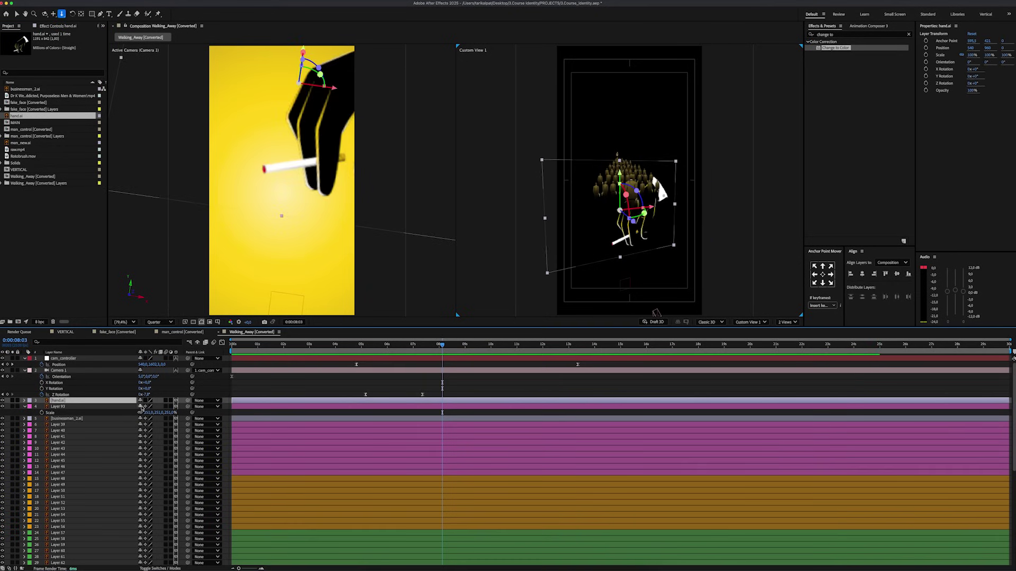
- Switch to After Effects, scale down the hand.ai layer and position the cigarette hand in the camera's view
key(s)
drag(148, 407, 130, 407)
key(v)
key(shift+Page_Up)
drag(296, 99, 290, 145)
drag(147, 407, 143, 407)
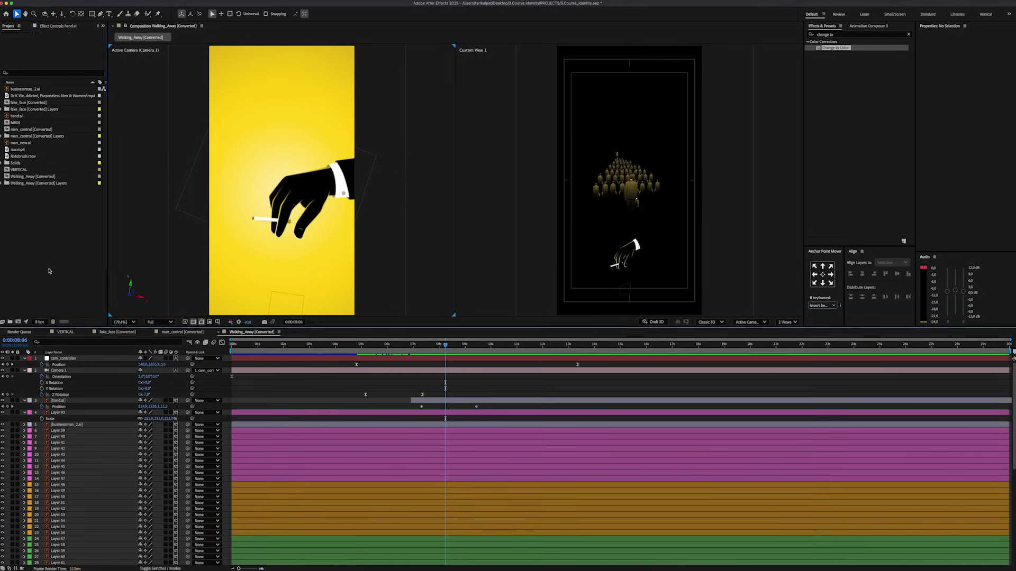
- Place the green-screen cigarette smoke clip directly above the hand.ai layer in the Walking_Away composition
drag(84, 358, 85, 398)
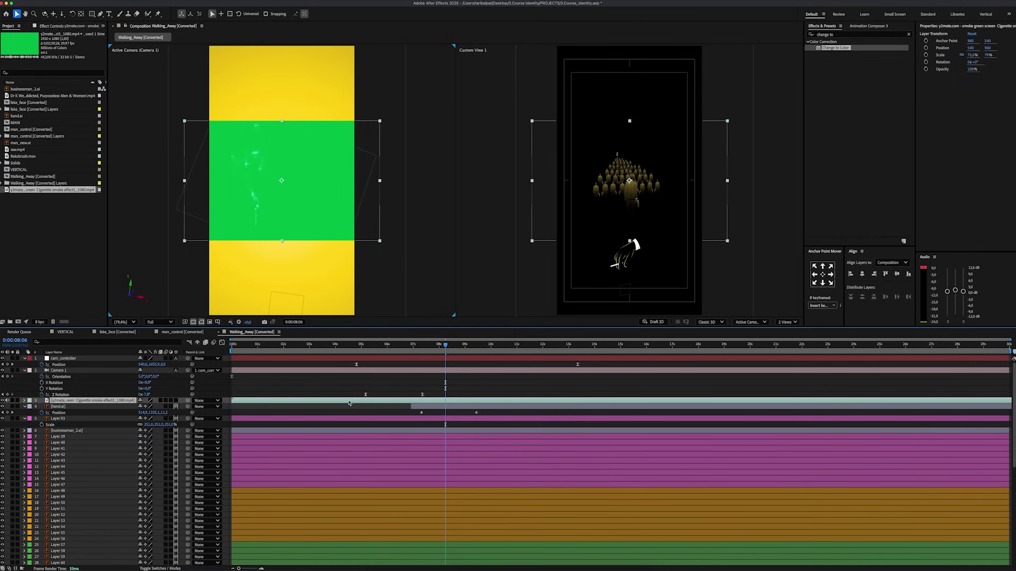
- Key out the green of the smoke clip with Keylight, make the layer 3D and position the smoke above the cigarette hand
double_click(833, 65)
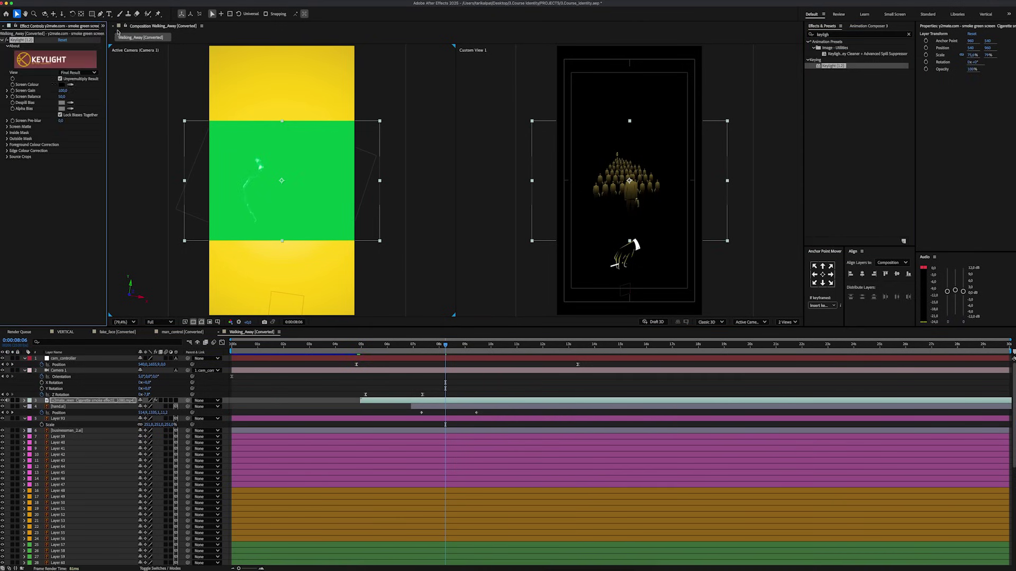
click(69, 84)
click(227, 133)
click(176, 401)
click(620, 211)
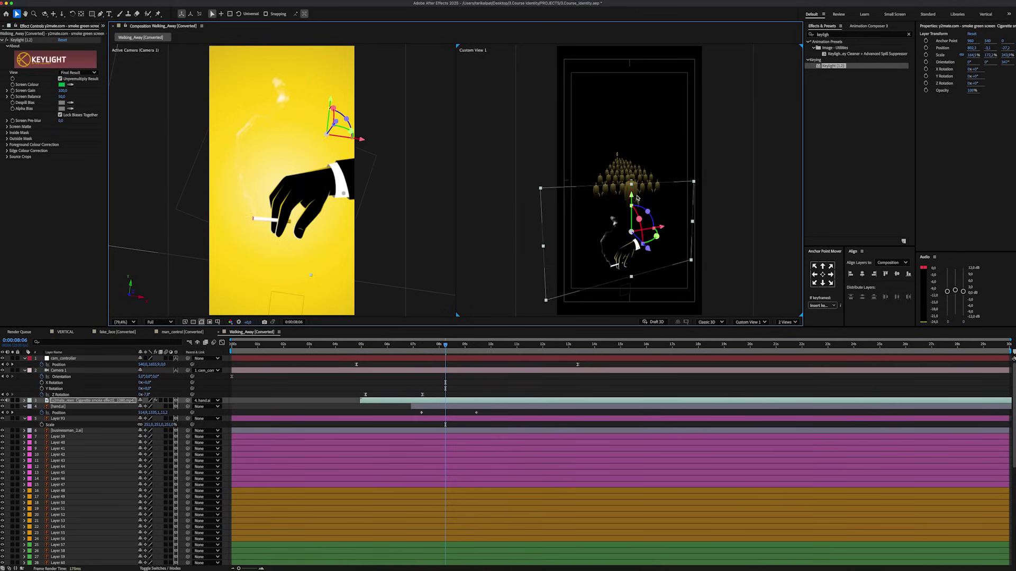
- Set the smoke layer's blending mode to Add and bring up its Opacity property
click(172, 568)
click(144, 400)
click(156, 339)
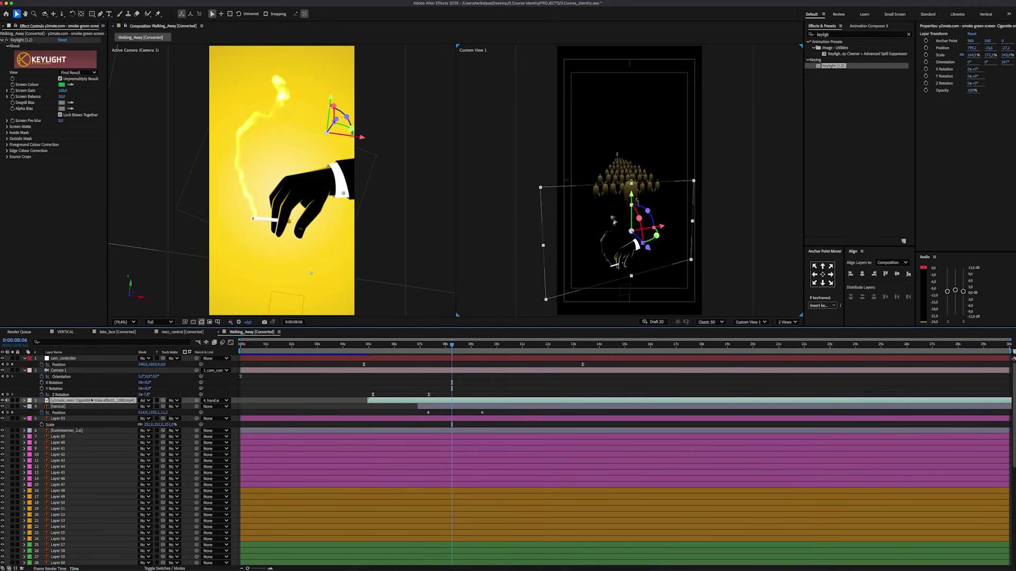
key(t)
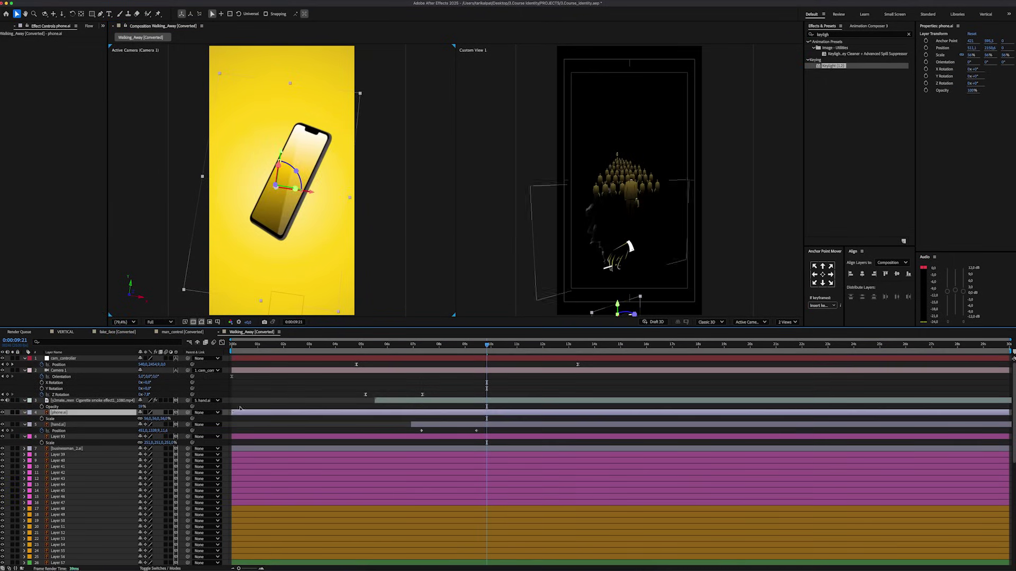
- Preview the phone scene and add the Netflix, HBO Max and Disney+ logo images to the Walking_Away composition
key(space)
key(space)
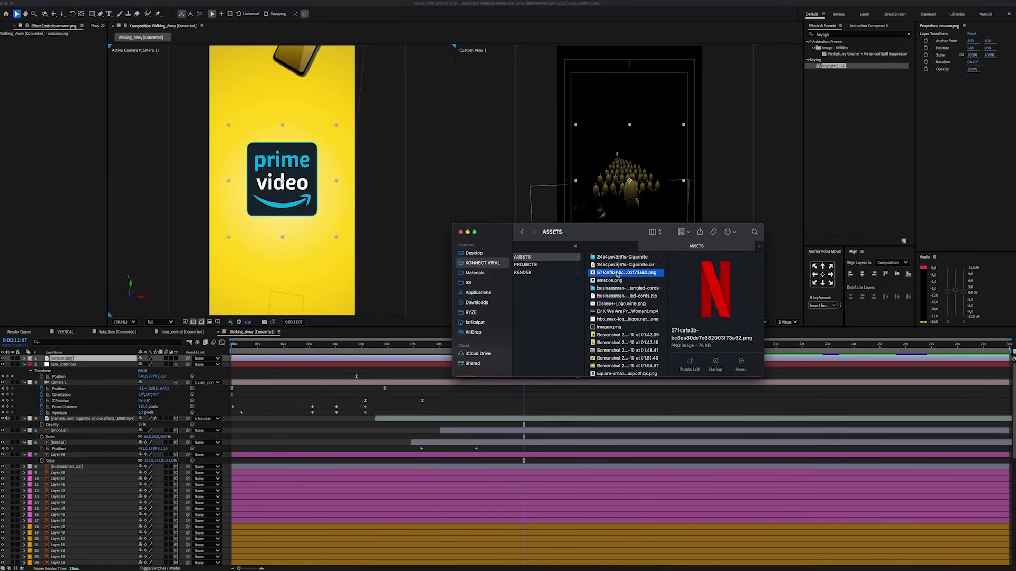
drag(617, 275, 97, 361)
key(super+Tab)
drag(624, 320, 98, 360)
key(super+Tab)
scroll(624, 296, down, 2)
drag(623, 277, 96, 364)
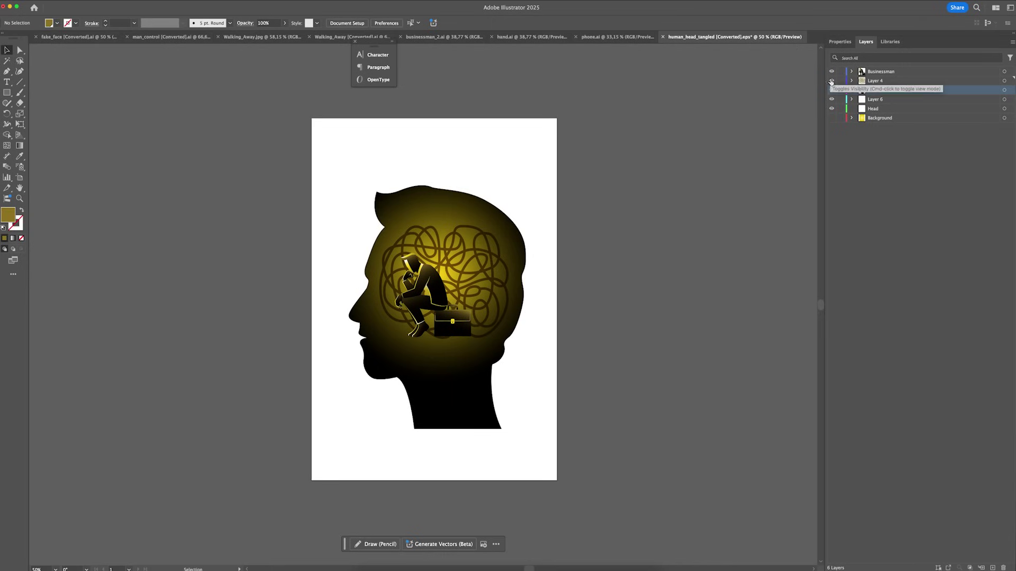
- Check the layer below Layer 4 in Illustrator's human_head_tangled artwork and make the imported head layers 3D in After Effects
click(832, 91)
click(832, 90)
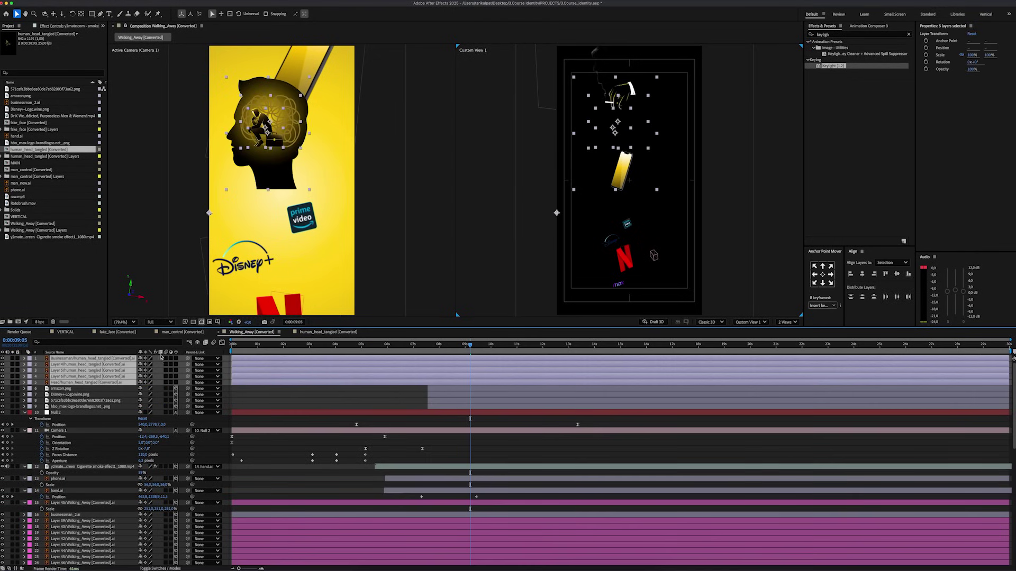
click(176, 383)
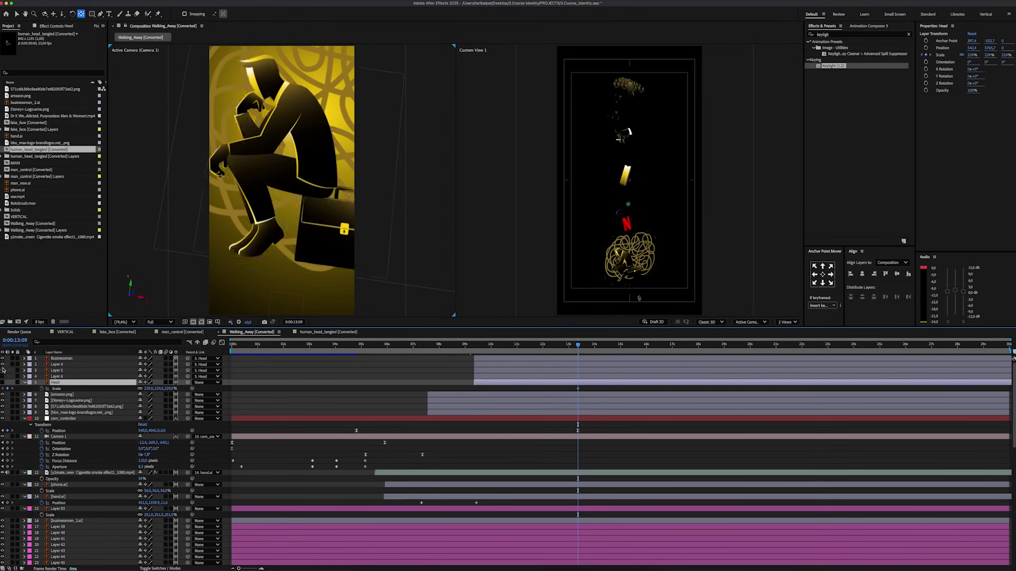
- Adjust the visibility of the human head layers, scale down the parent Head layer and open its Position property
click(3, 365)
click(62, 359)
click(55, 382)
mouse_move(149, 389)
mouse_down()
mouse_move(172, 389)
mouse_move(143, 390)
mouse_up()
key(p)
key(p)
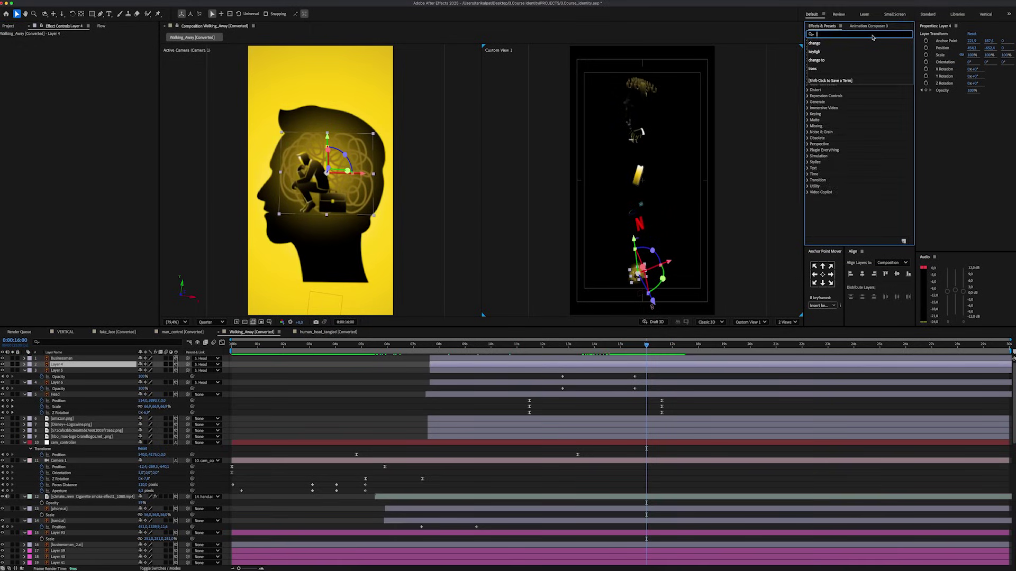
- Apply Wave Warp to Layer 4, drive its Phase with the expression time*140 and preview the tangled lines moving
text(wave wa)
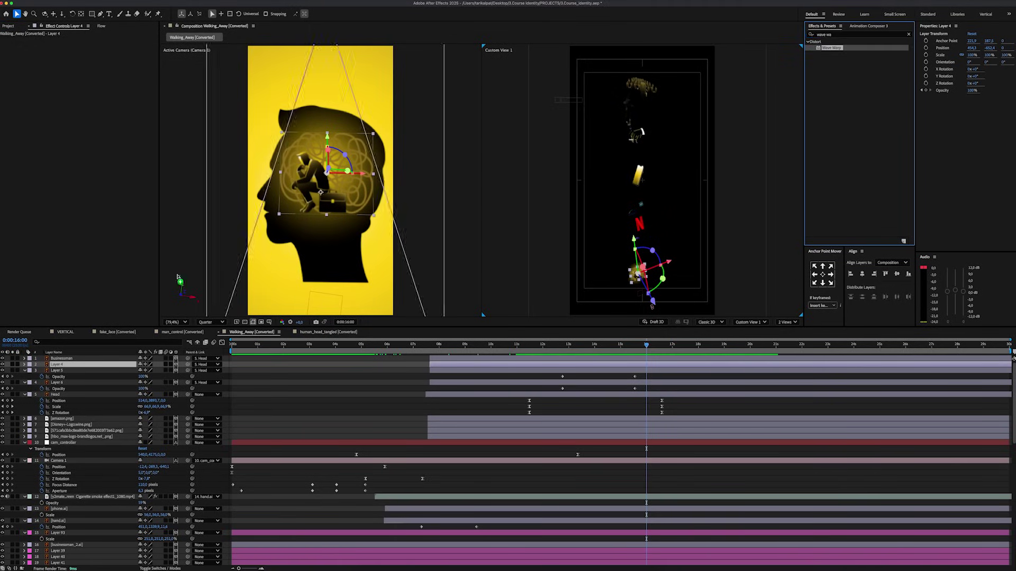
drag(177, 277, 88, 365)
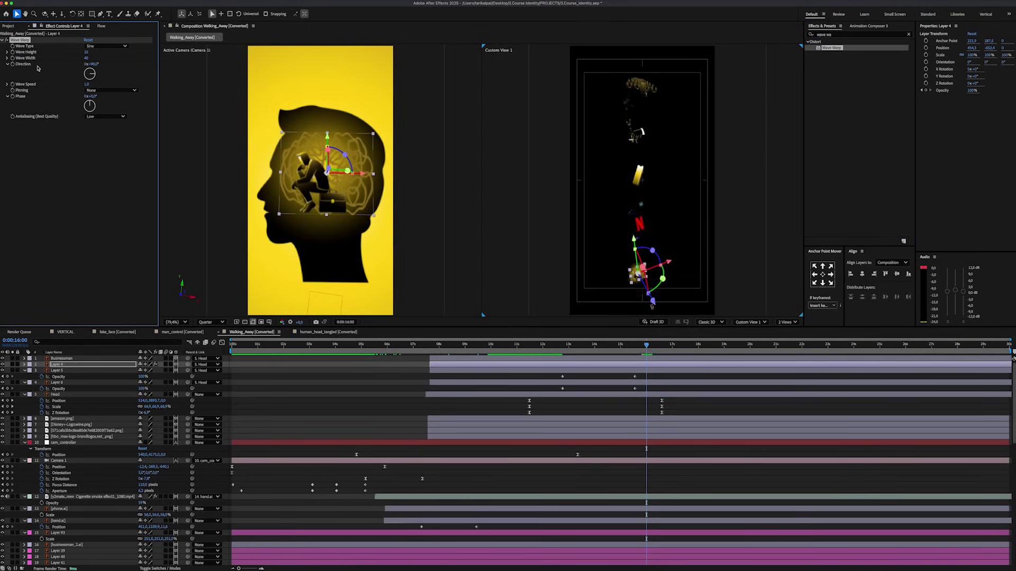
alt+click(12, 97)
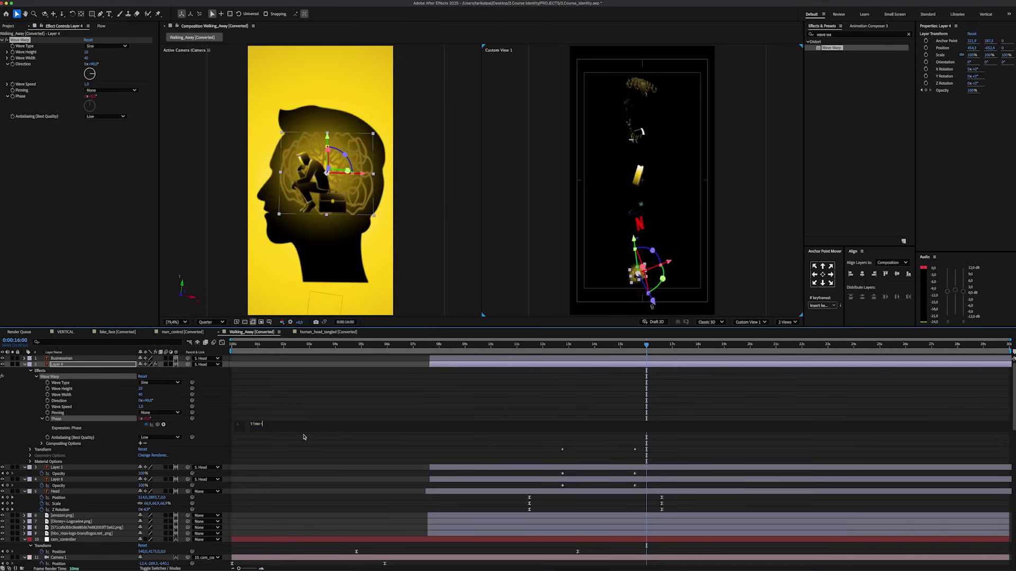
click(303, 437)
click(586, 359)
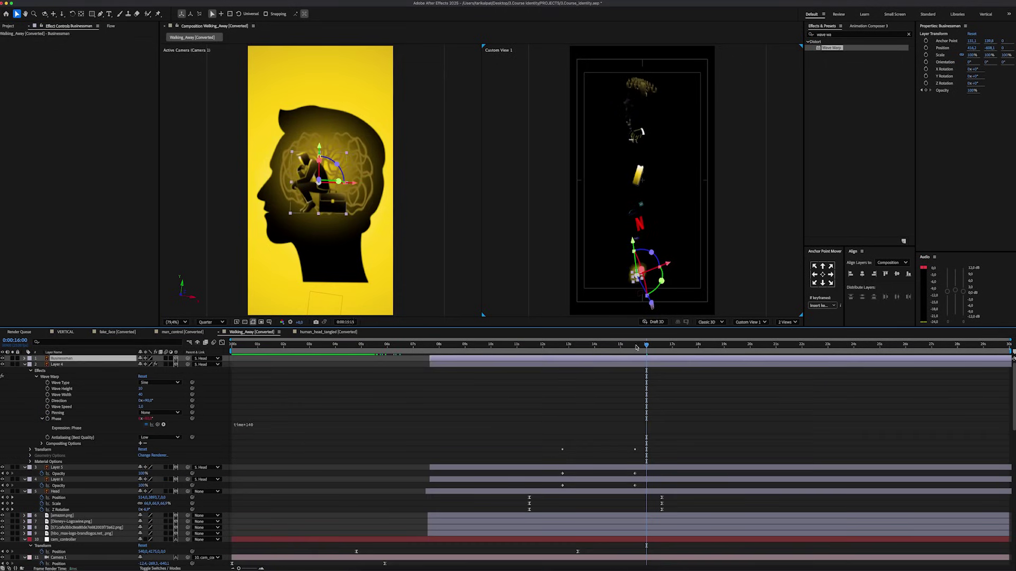
drag(638, 345, 608, 345)
key(space)
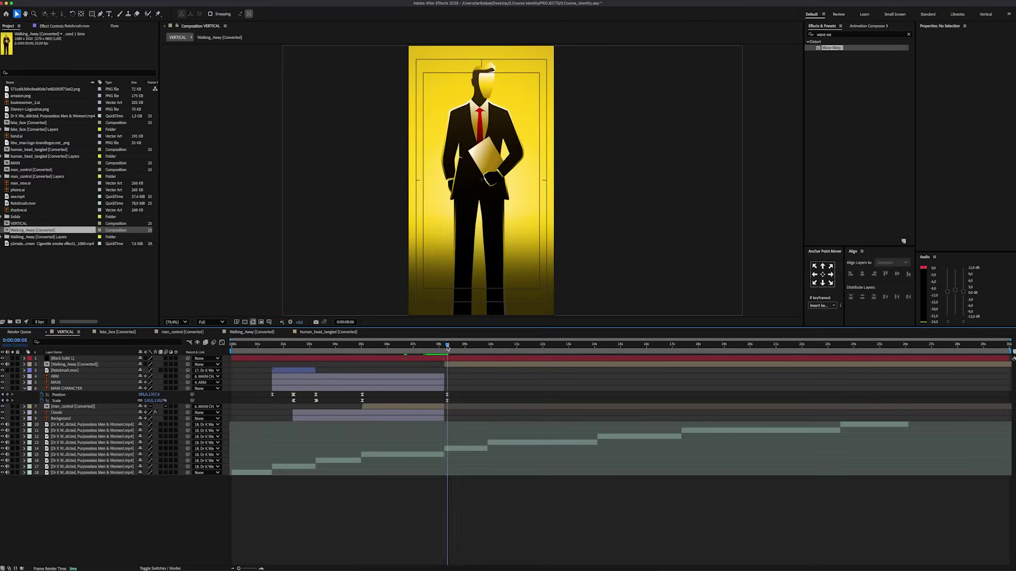
- Open Animation Composer with a wider view and show the Transitions in its Starter Precomps
click(198, 2)
click(861, 27)
click(868, 26)
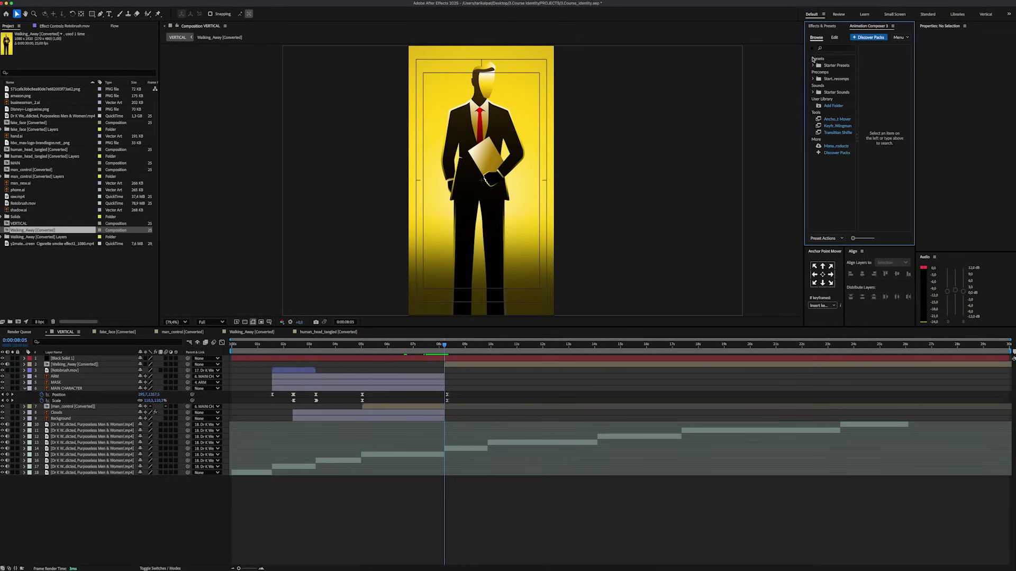
drag(805, 65, 662, 66)
click(703, 92)
click(670, 112)
click(697, 146)
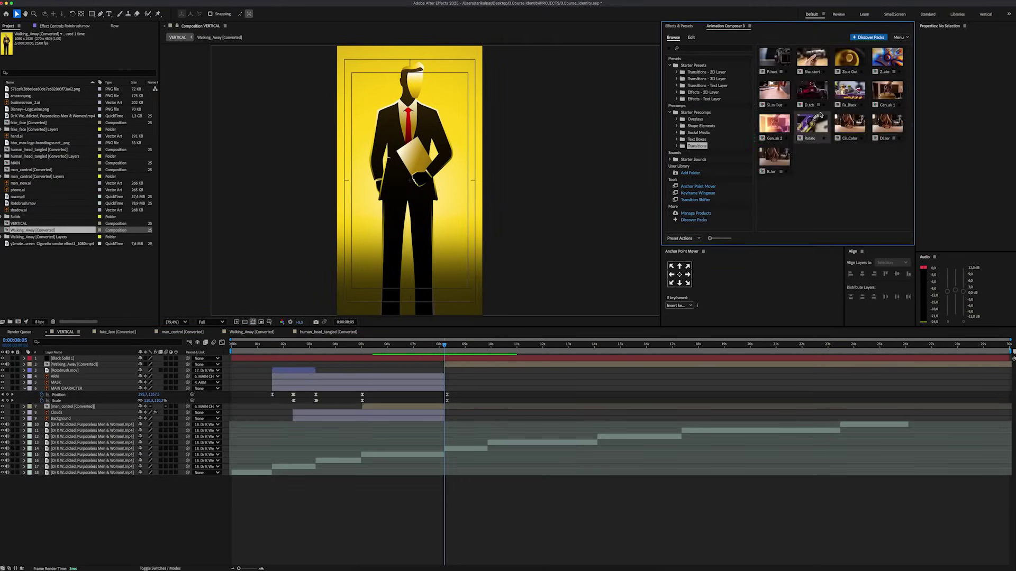
- Add the Simple Distorted Zoom Out transition over the cut to Walking_Away in the VERTICAL composition and preview it
click(774, 95)
click(901, 239)
click(413, 345)
click(418, 359)
key(space)
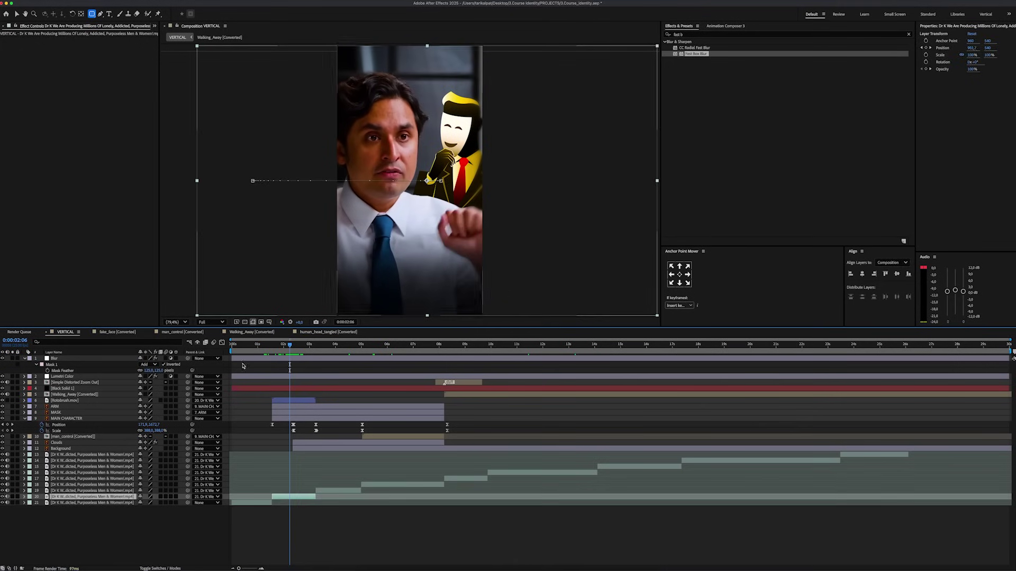
- Apply Lumetri Color to the speaker clip at 0:00:02:06, raise its Exposure and select the Rotobrush.mov layer
click(691, 33)
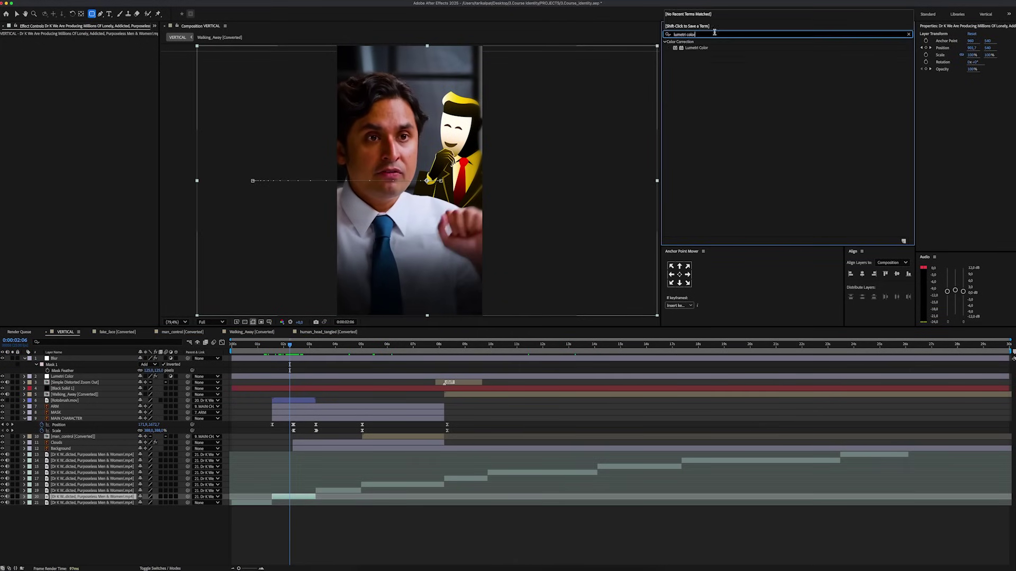
double_click(696, 47)
click(7, 46)
drag(86, 99, 90, 99)
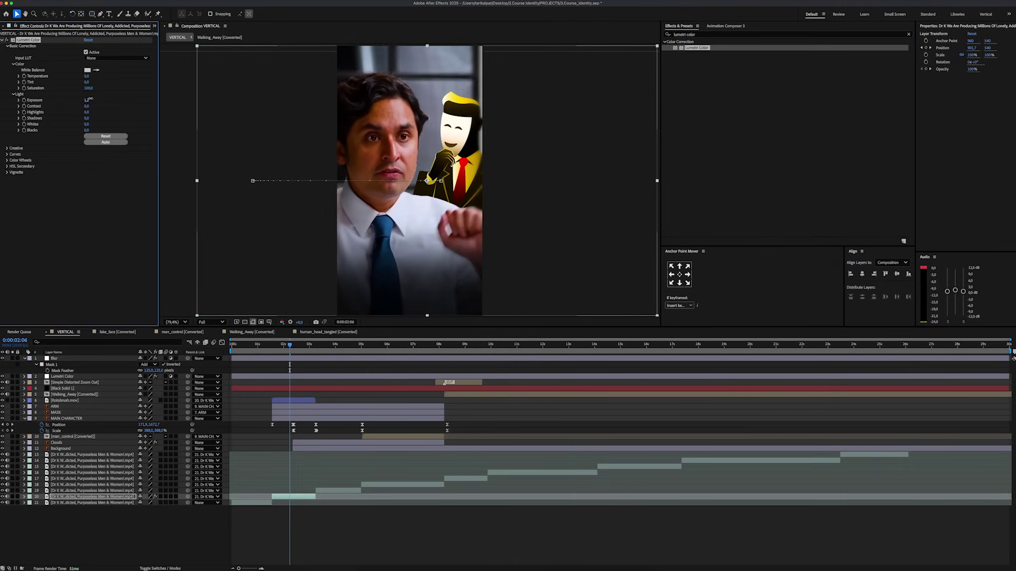
click(74, 400)
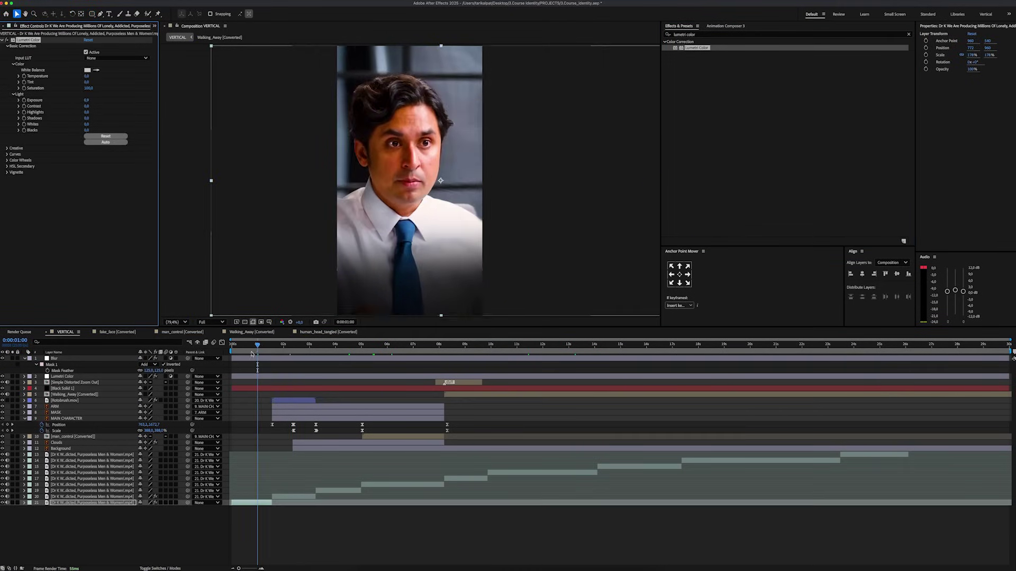
- Apply Fast Box Blur to the Blur adjustment layer and limit it to the frame edges with a feathered, inverted rounded-rectangle mask
drag(696, 54, 577, 73)
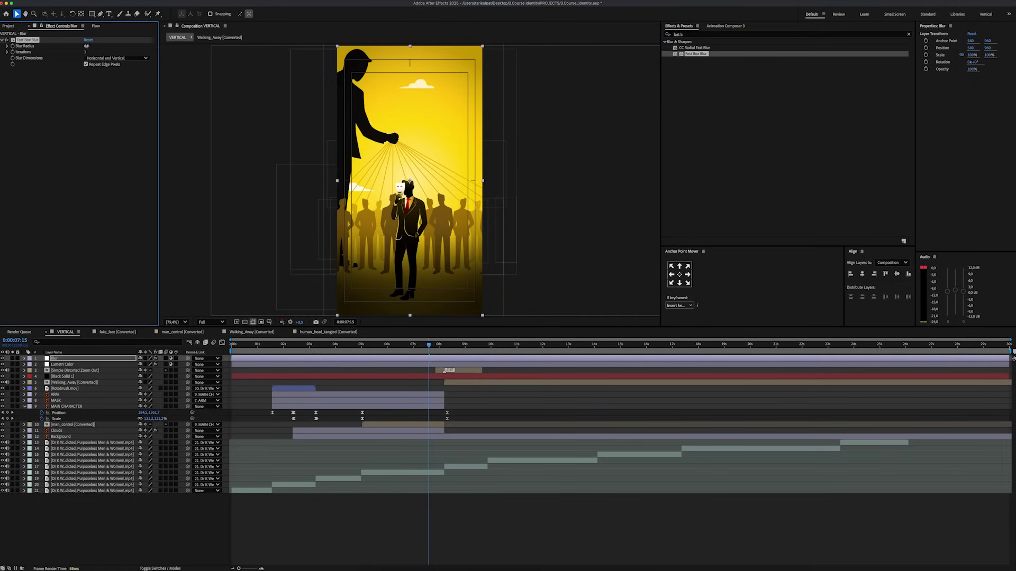
double_click(91, 14)
click(164, 371)
key(f)
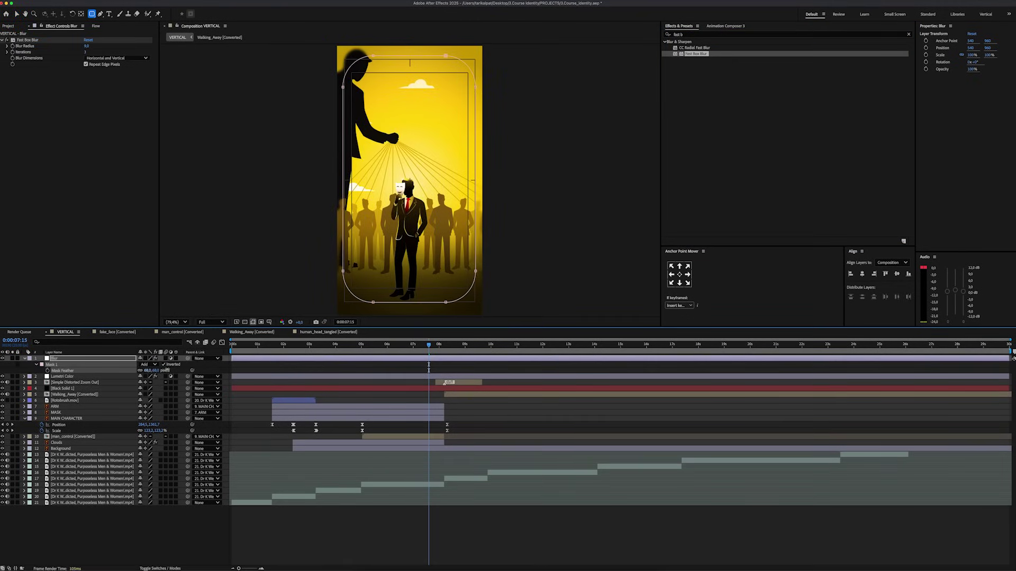
drag(166, 370, 272, 373)
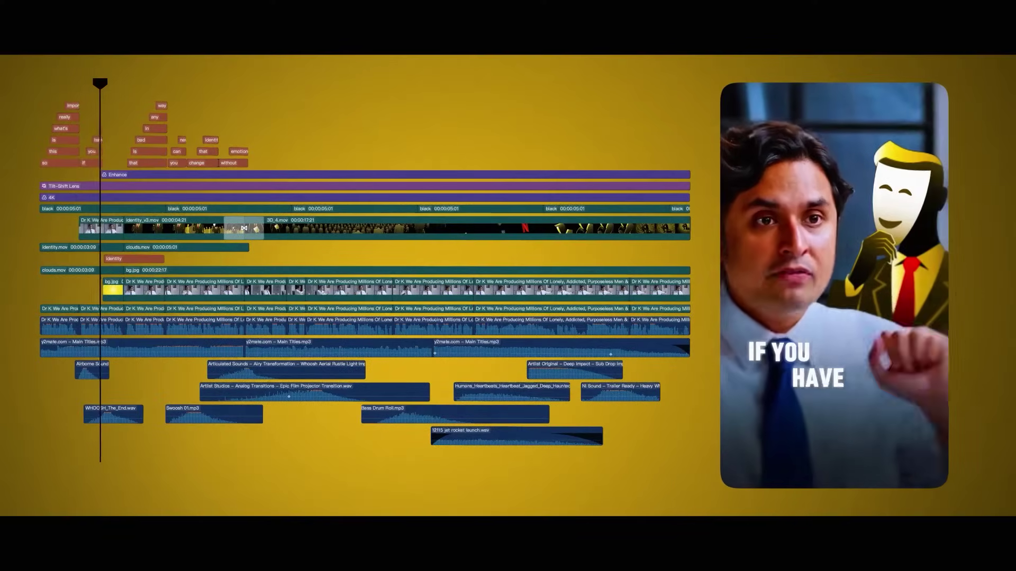